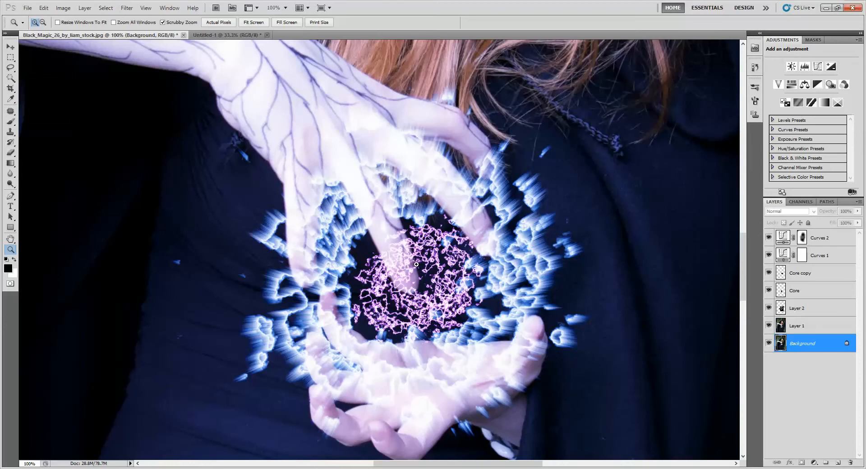
# Examine the finished composite of the glowing energy orb between the woman's hands, viewing most of the figure at 25%.
pyautogui.keyDown('alt'); pyautogui.click(435, 289); pyautogui.keyUp('alt')
pyautogui.keyDown('alt'); pyautogui.click(430, 310); pyautogui.keyUp('alt')
pyautogui.keyDown('alt'); pyautogui.click(424, 308); pyautogui.keyUp('alt')
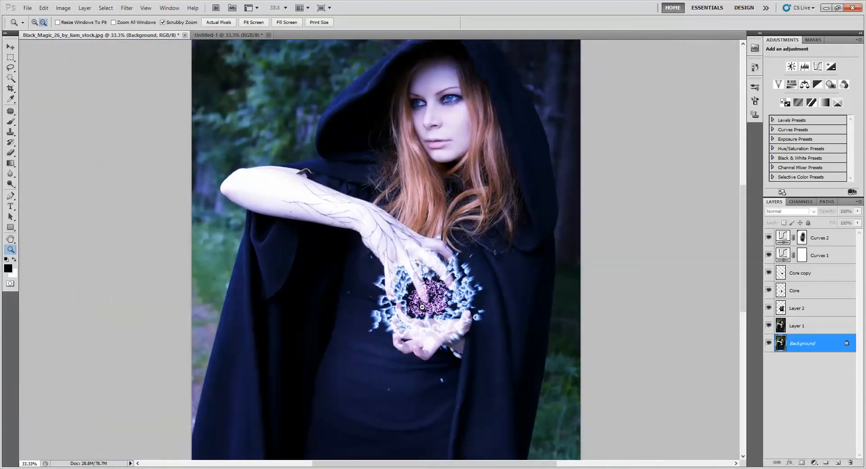
pyautogui.keyDown('alt'); pyautogui.click(423, 308); pyautogui.keyUp('alt')
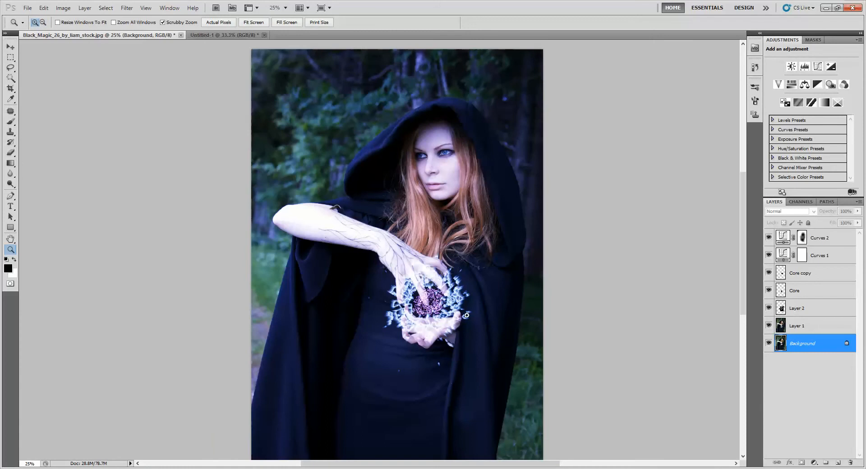
pyautogui.moveTo(467, 315); pyautogui.dragTo(460, 306)
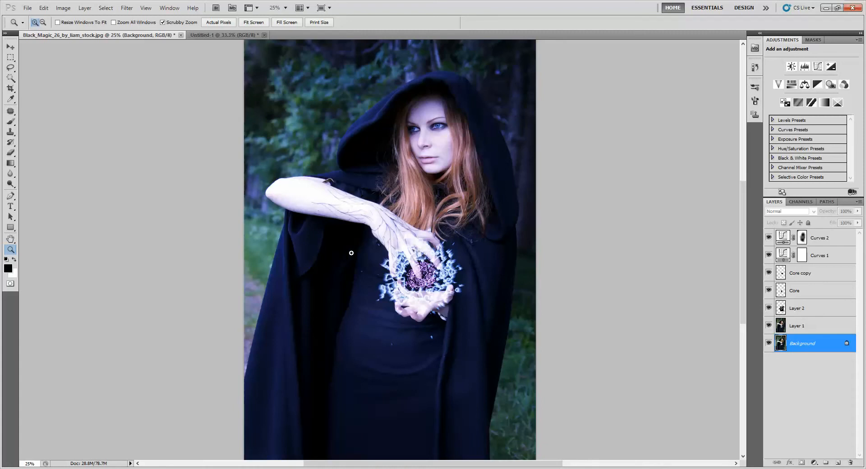
# Switch to the Untitled-1 document, view it at 25%, and duplicate its Background layer.
pyautogui.click(234, 38)
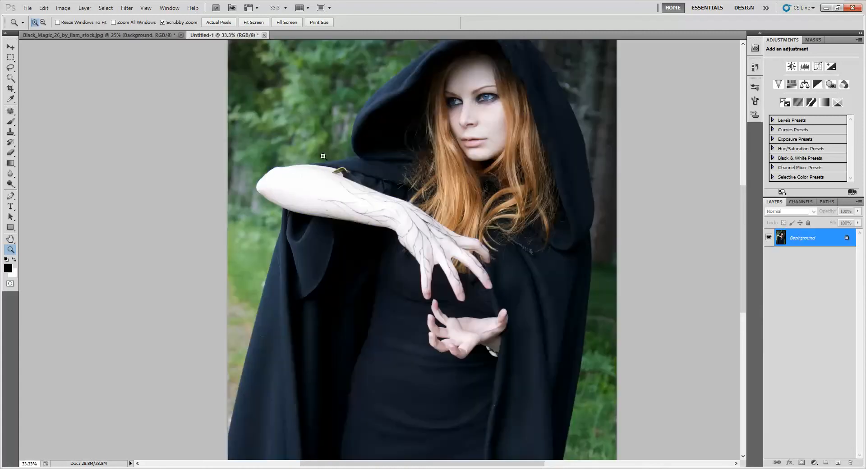
pyautogui.keyDown('alt'); pyautogui.click(438, 180); pyautogui.keyUp('alt')
pyautogui.keyDown('alt'); pyautogui.click(439, 232); pyautogui.keyUp('alt')
pyautogui.click(426, 242)
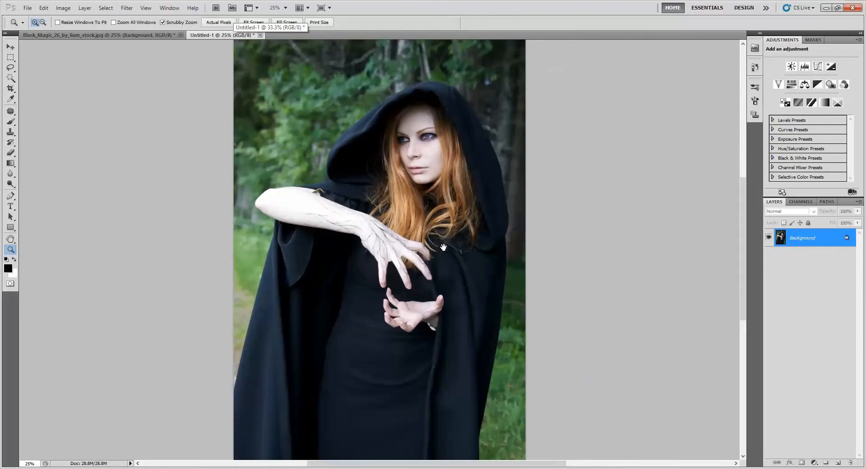
pyautogui.moveTo(439, 244)
pyautogui.mouseDown()
pyautogui.moveTo(475, 251)
pyautogui.moveTo(434, 245)
pyautogui.mouseUp()
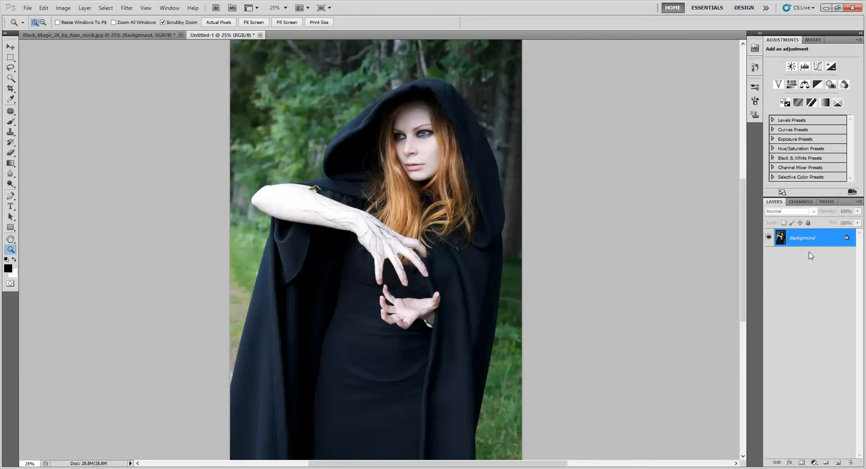
pyautogui.hotkey('ctrl', 'j')
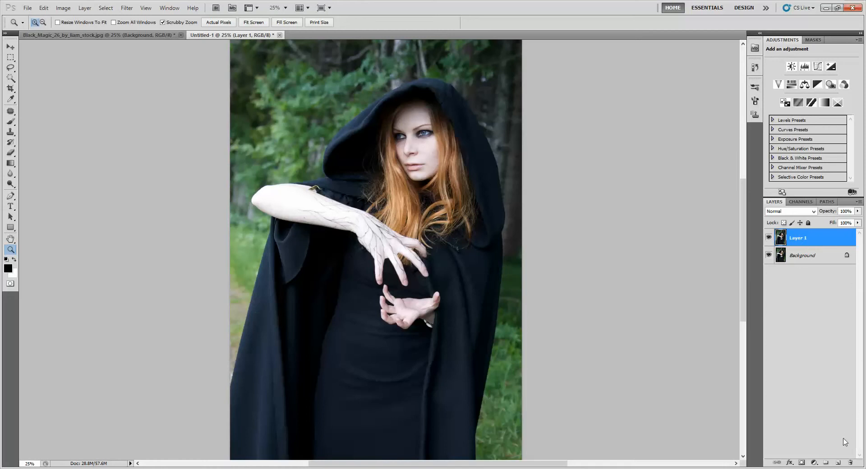
# Add a new layer above Layer 1 and fill it with the Clouds render filter in black and white.
pyautogui.click(838, 463)
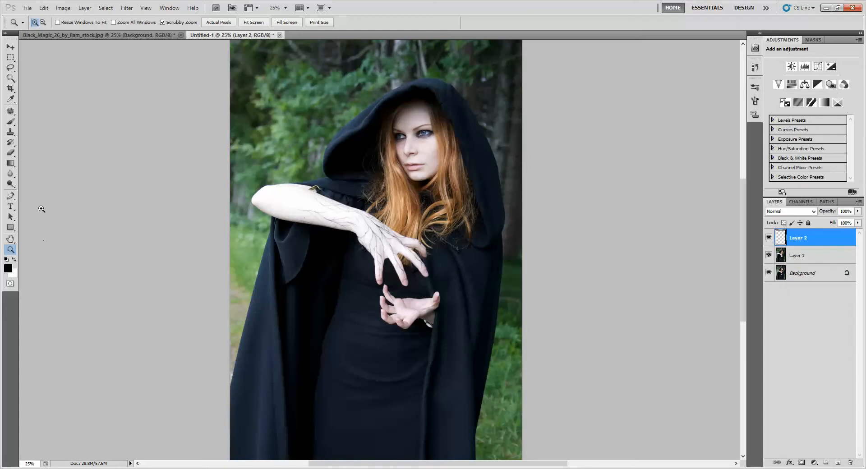
pyautogui.click(127, 8)
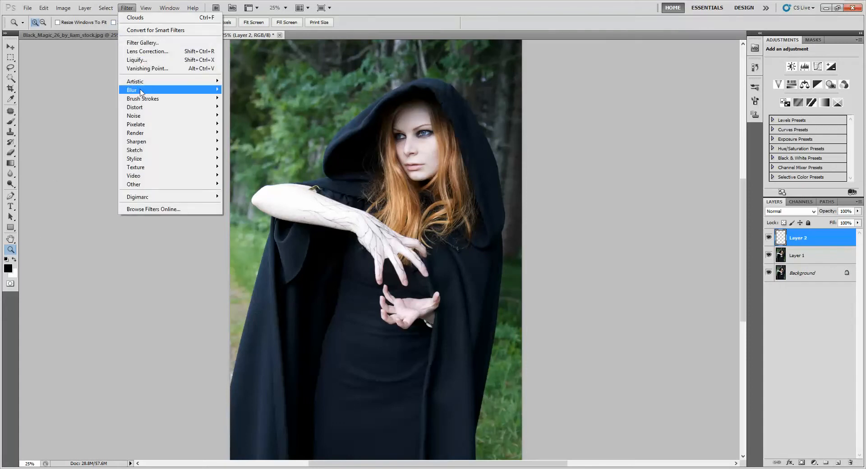
pyautogui.moveTo(135, 90)
pyautogui.moveTo(136, 132)
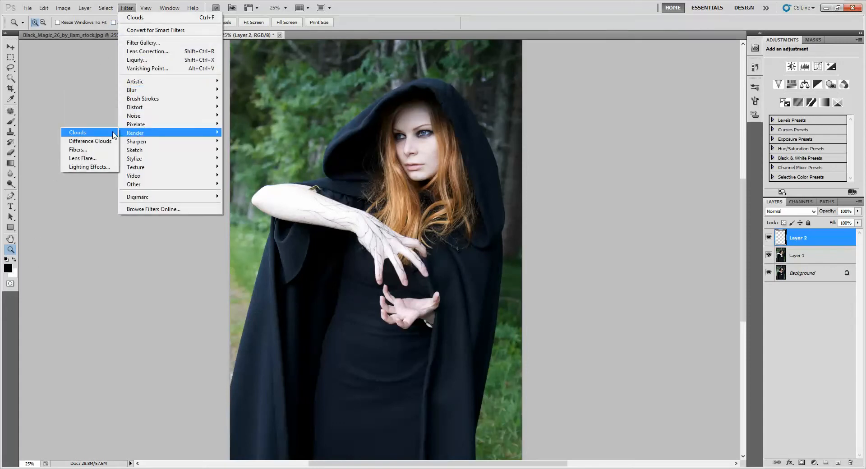
pyautogui.click(104, 134)
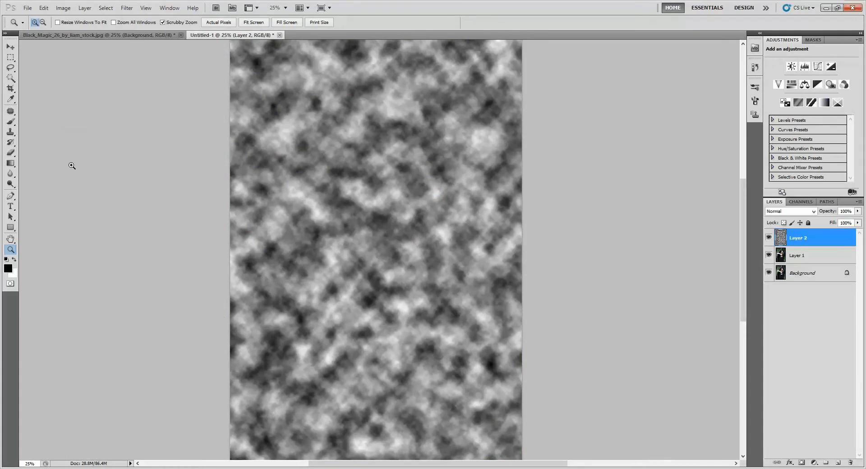
# Apply a black-to-white radial gradient in Difference mode over the clouds, starting near the middle of the visible canvas.
pyautogui.press('g')
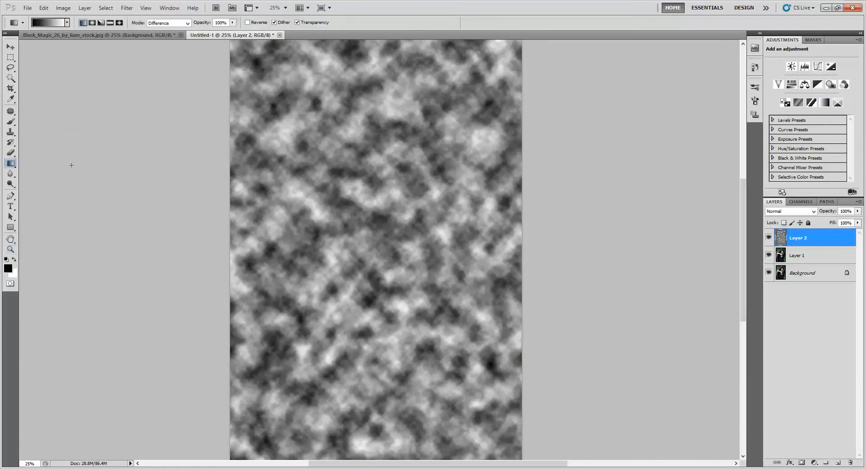
pyautogui.click(92, 23)
pyautogui.click(157, 24)
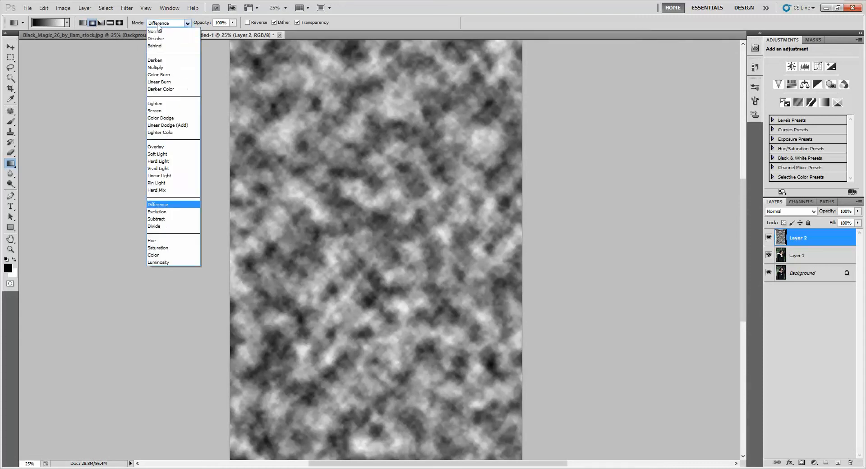
pyautogui.click(156, 206)
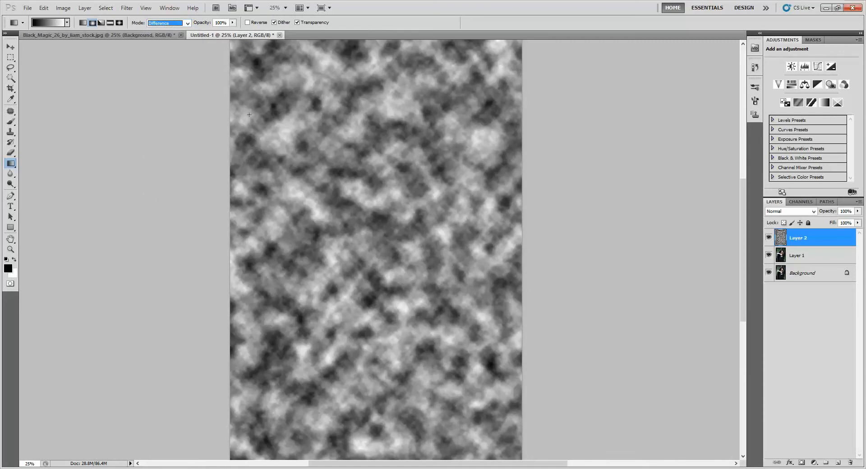
pyautogui.moveTo(376, 236); pyautogui.dragTo(374, 233)
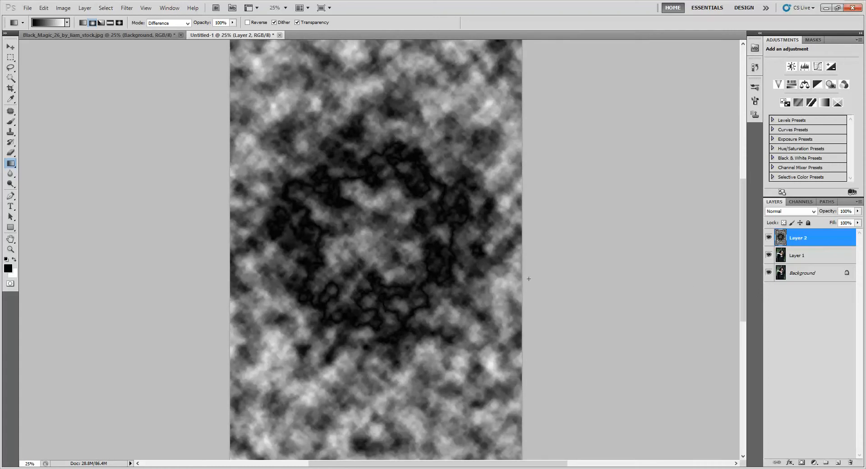
# Turn the clouds into white lightning on black by merging in a Levels adjustment with white input 28 and inverting the layer.
pyautogui.click(805, 68)
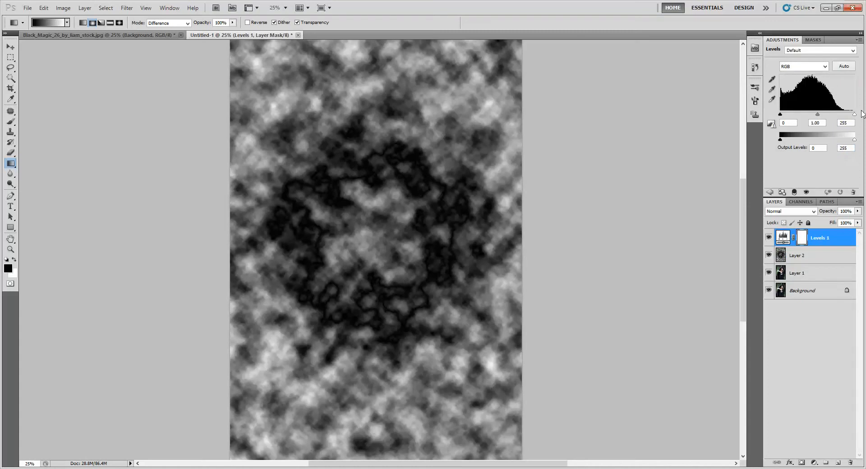
pyautogui.moveTo(855, 117); pyautogui.dragTo(789, 116)
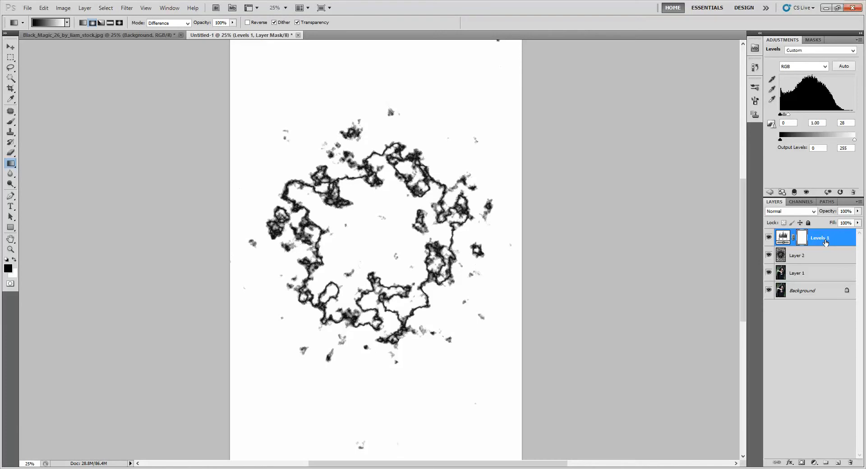
pyautogui.press('Delete')
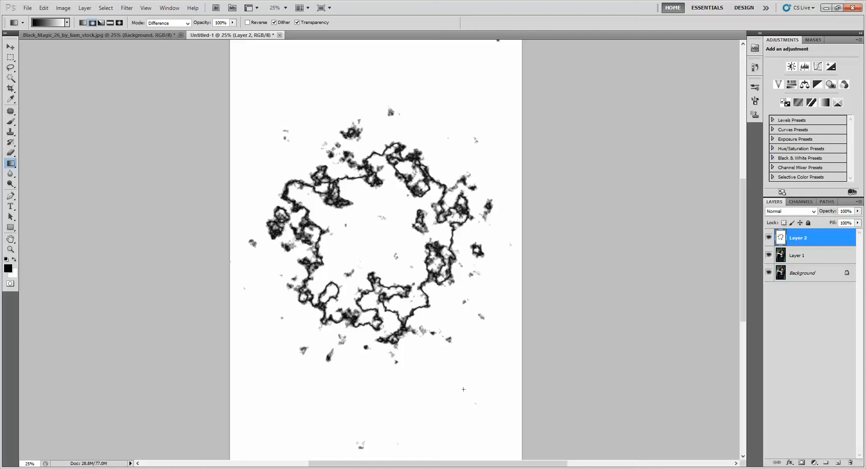
pyautogui.hotkey('ctrl', 'i')
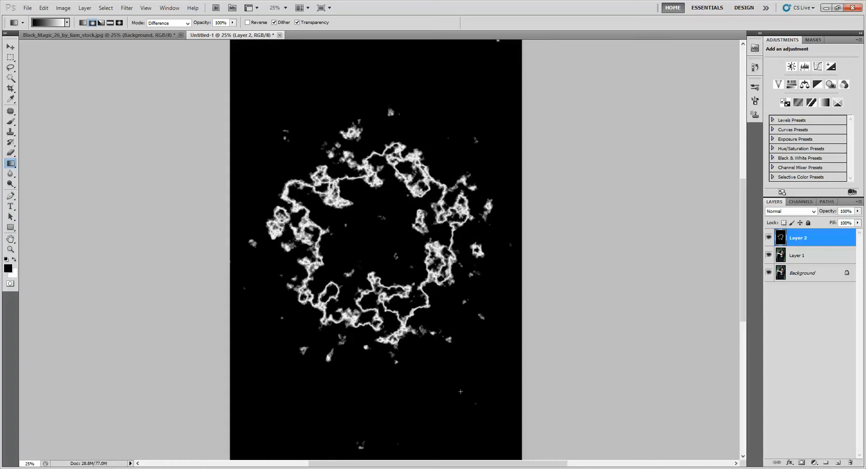
# Colorize the lightning blue with a Hue/Saturation adjustment at hue 202 and saturation 42, and merge it down into Layer 2.
pyautogui.click(793, 87)
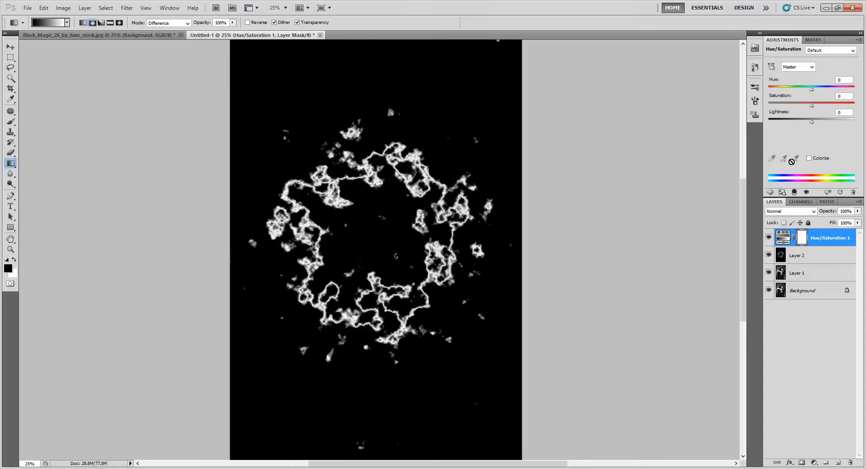
pyautogui.moveTo(813, 90)
pyautogui.mouseDown()
pyautogui.moveTo(839, 93)
pyautogui.moveTo(811, 97)
pyautogui.mouseUp()
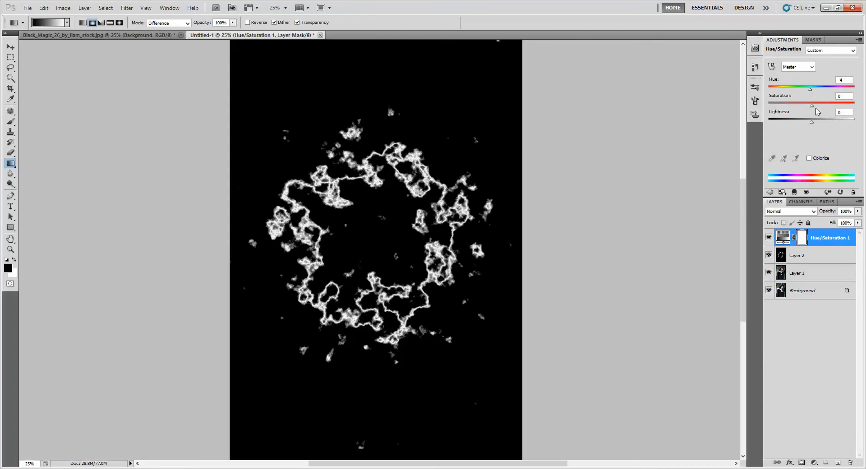
pyautogui.click(809, 158)
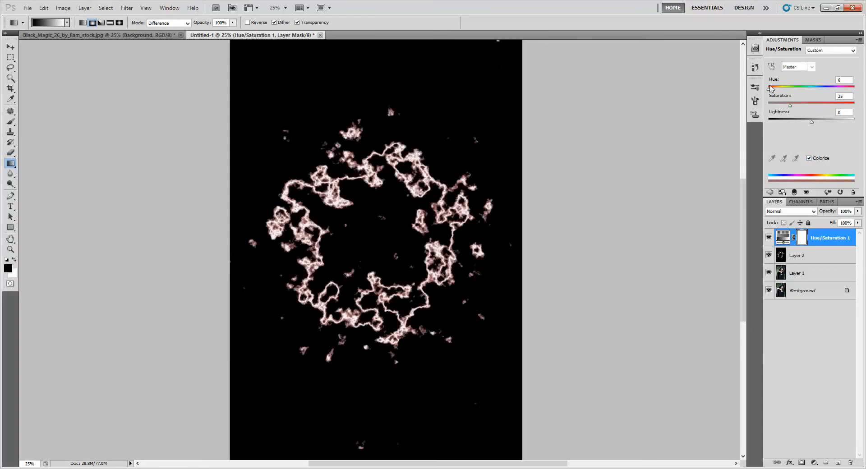
pyautogui.moveTo(771, 90); pyautogui.dragTo(816, 89)
pyautogui.rightClick(832, 247)
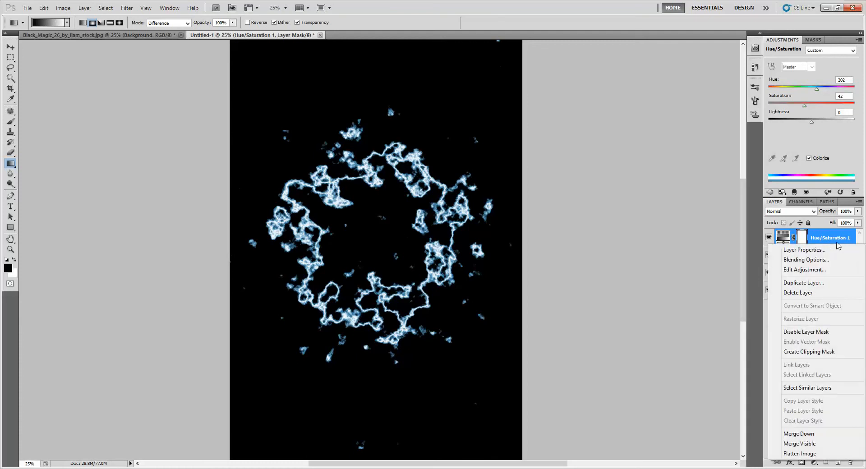
pyautogui.click(806, 438)
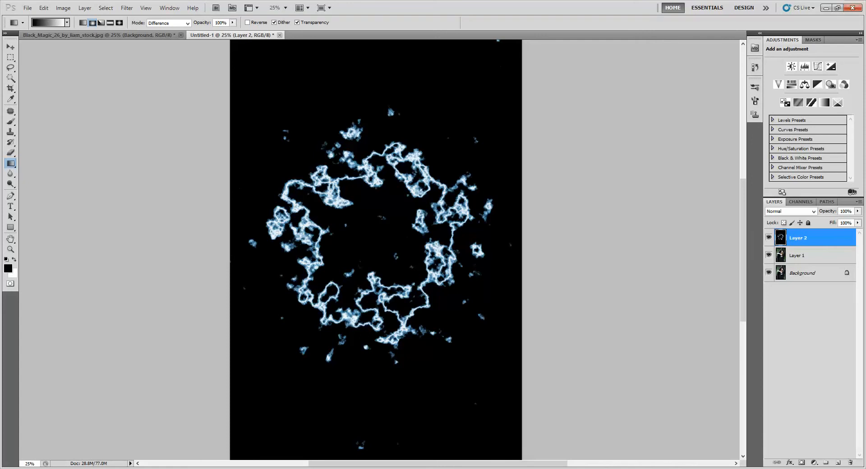
# Set the lightning layer's blend mode to Screen and duplicate the layer.
pyautogui.click(815, 213)
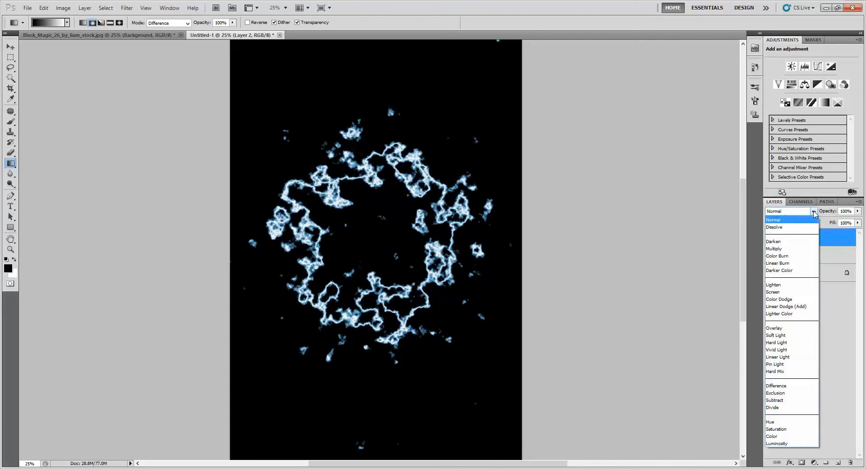
pyautogui.click(781, 297)
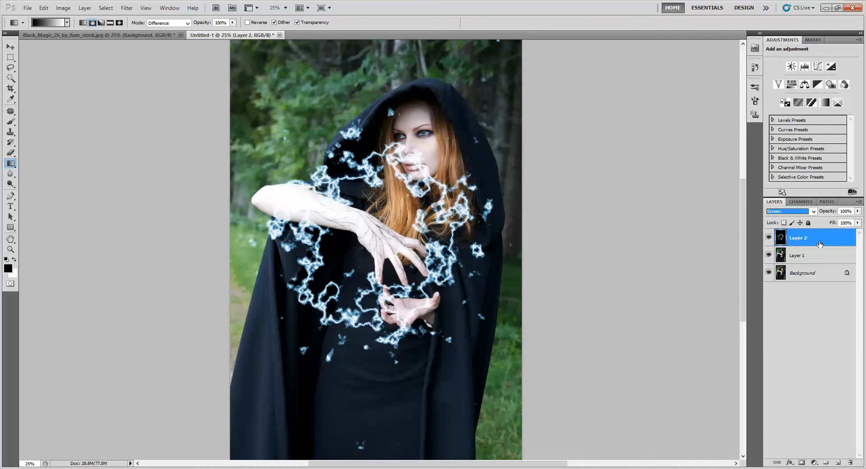
pyautogui.moveTo(822, 244); pyautogui.dragTo(838, 463)
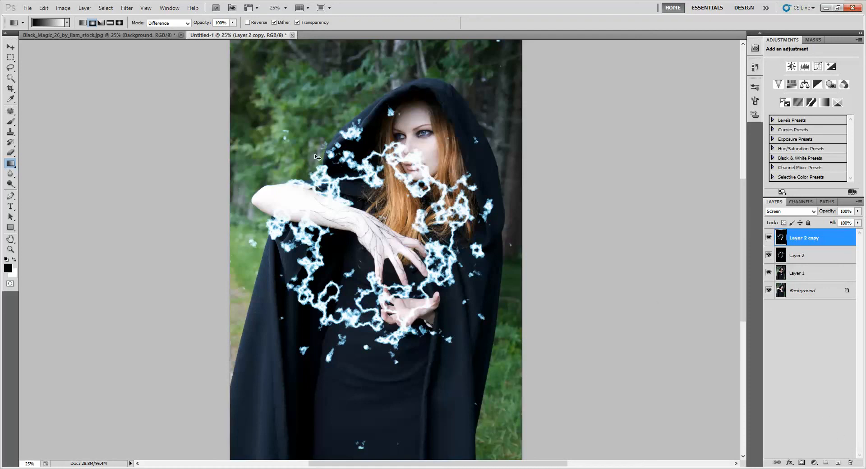
# Rotate the lightning copy by about -173.9°, shift it slightly up and to the right, and merge it down into Layer 2.
pyautogui.hotkey('ctrl', 't')
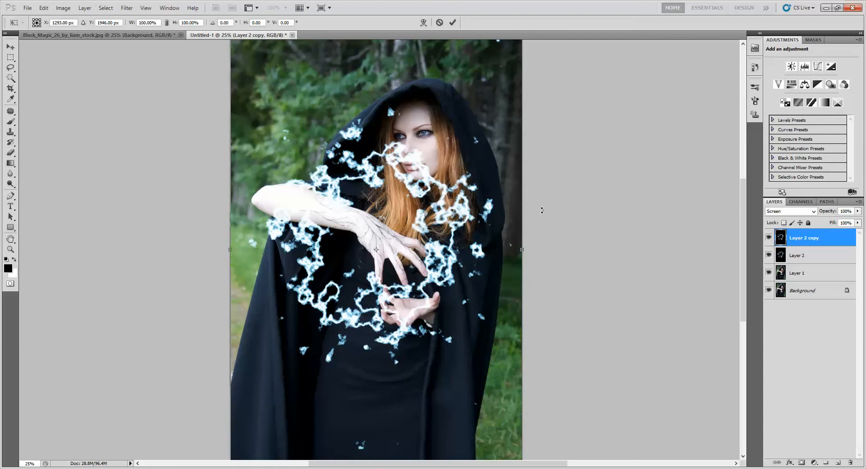
pyautogui.moveTo(539, 206); pyautogui.dragTo(312, 281)
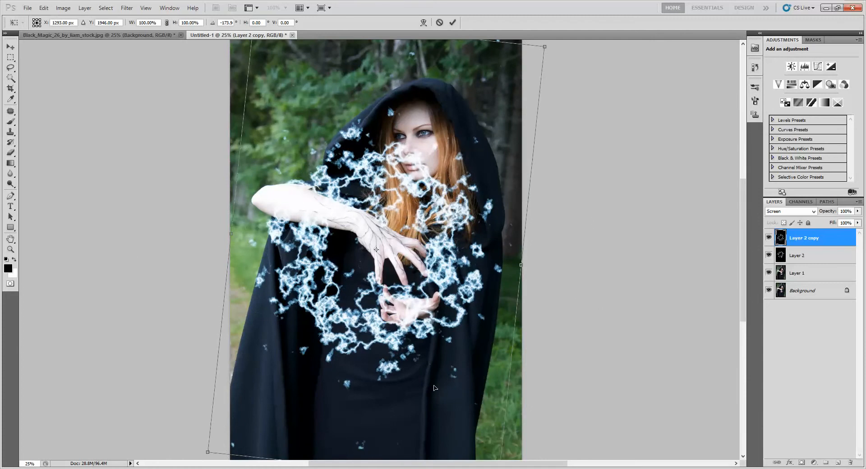
pyautogui.moveTo(451, 408); pyautogui.dragTo(458, 393)
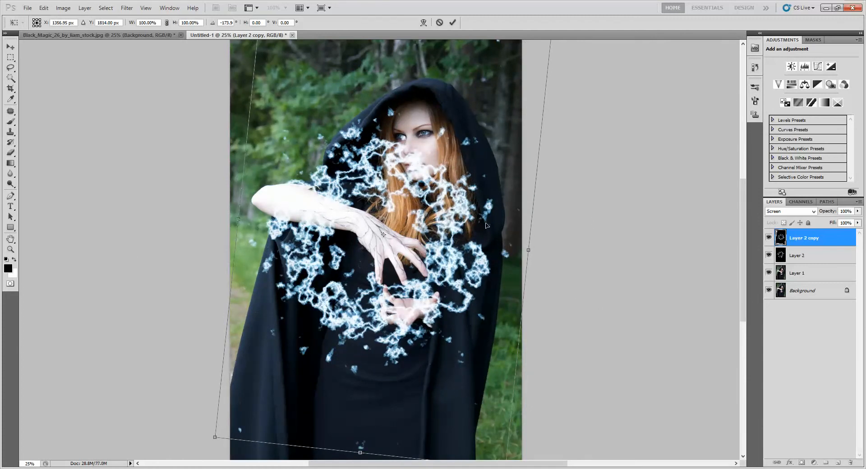
pyautogui.press('Return')
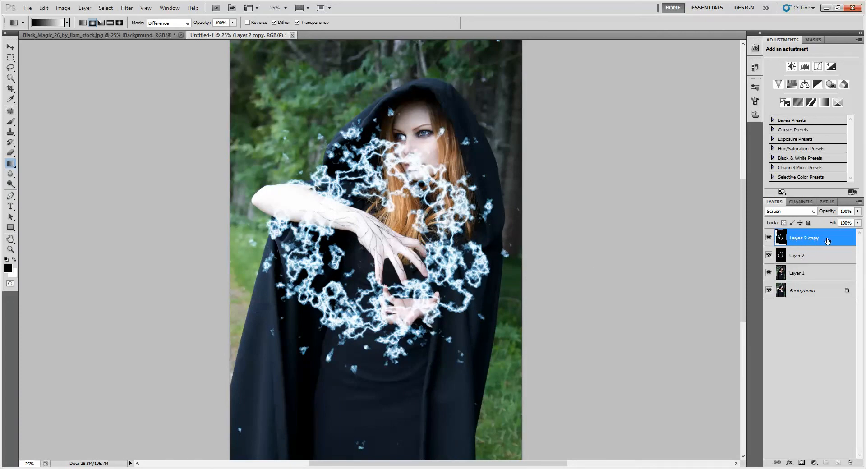
pyautogui.hotkey('ctrl', 'e')
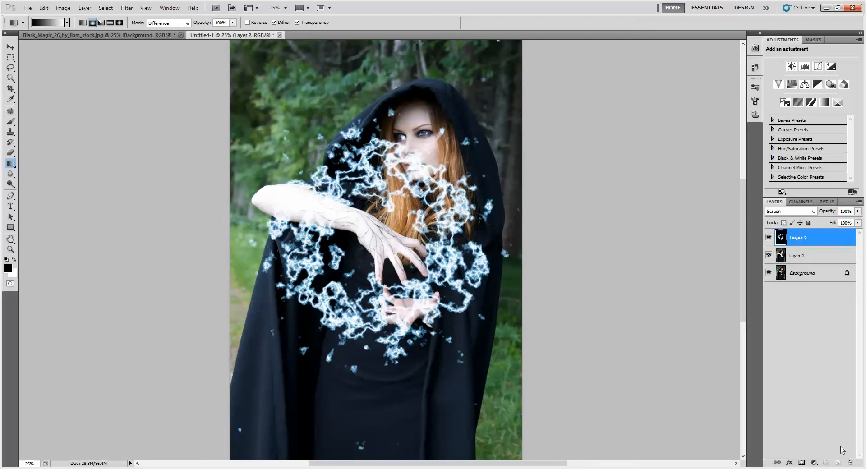
# Duplicate the merged lightning layer as a hidden layer named "core" and make Layer 2 the active layer.
pyautogui.moveTo(829, 244); pyautogui.dragTo(838, 462)
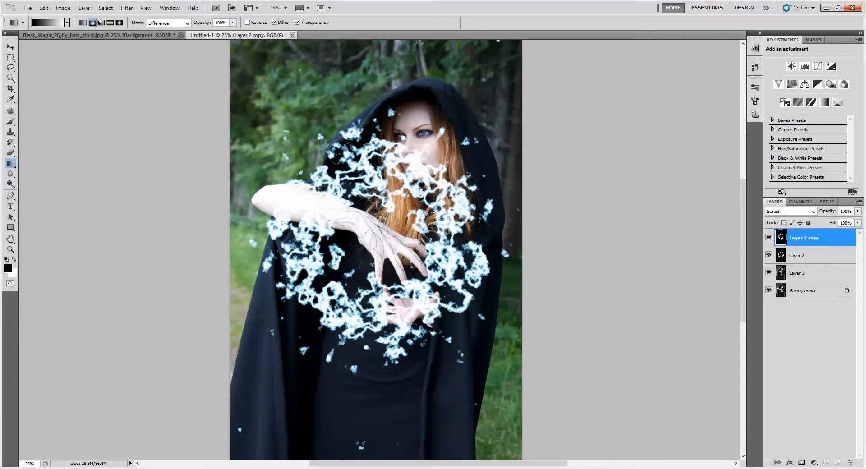
pyautogui.doubleClick(806, 239)
pyautogui.write('core')
pyautogui.click(811, 254)
pyautogui.click(770, 238)
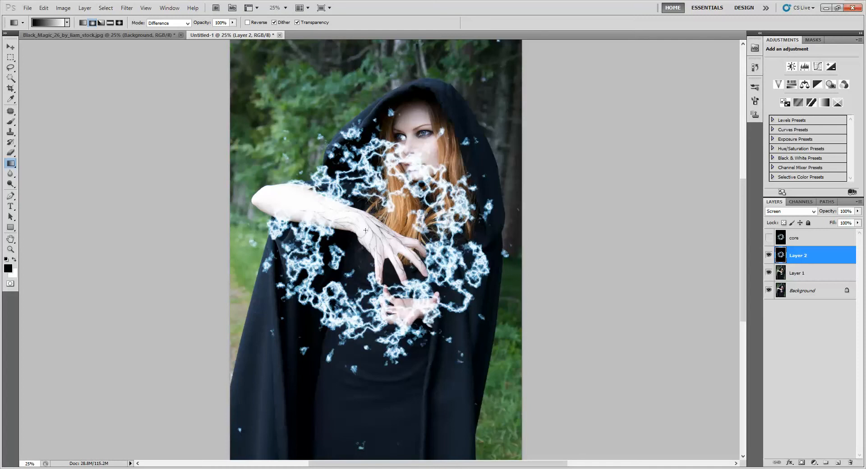
pyautogui.press('z')
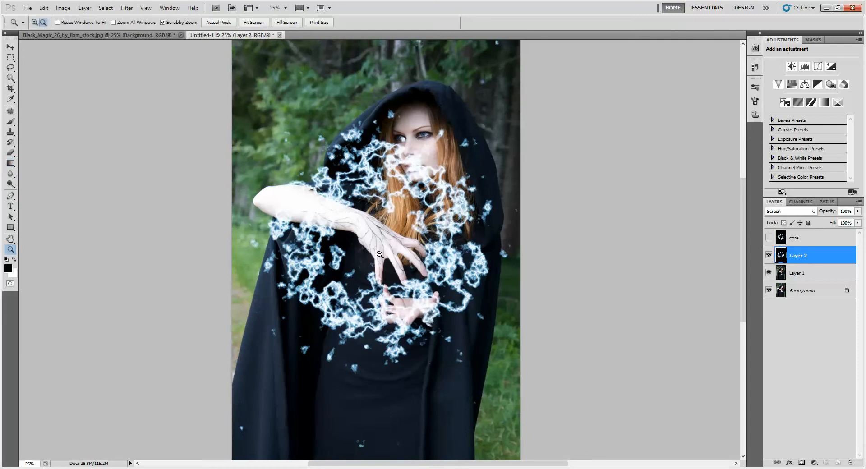
# Shift the lightning on Layer 2 slightly to the left over the woman's hands.
pyautogui.keyDown('alt'); pyautogui.click(391, 255); pyautogui.keyUp('alt')
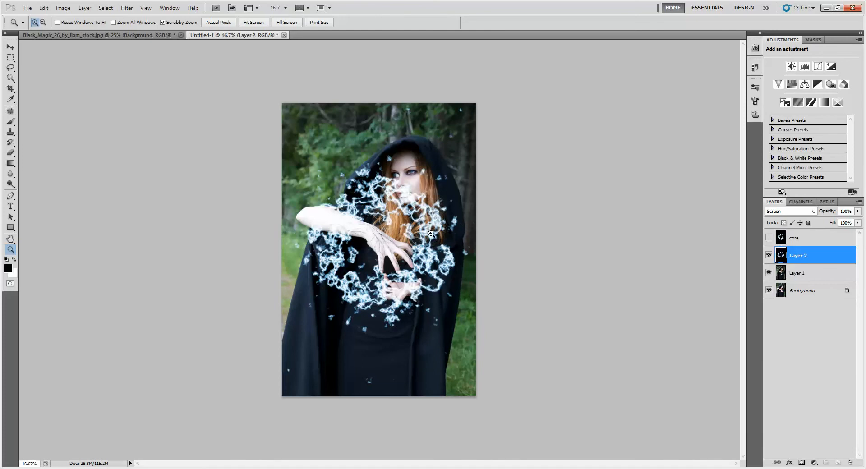
pyautogui.press('v')
pyautogui.moveTo(420, 312)
pyautogui.mouseDown()
pyautogui.moveTo(410, 275)
pyautogui.moveTo(385, 371)
pyautogui.moveTo(430, 338)
pyautogui.moveTo(408, 311)
pyautogui.mouseUp()
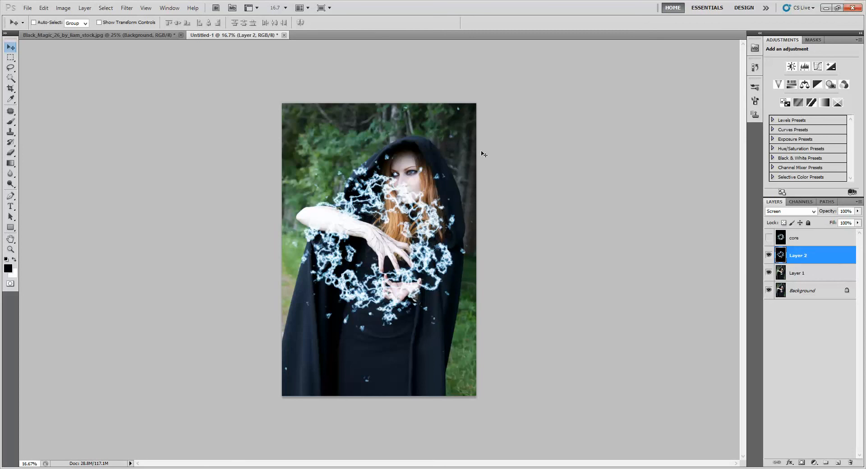
pyautogui.moveTo(428, 245)
pyautogui.mouseDown()
pyautogui.moveTo(427, 254)
pyautogui.moveTo(428, 246)
pyautogui.mouseUp()
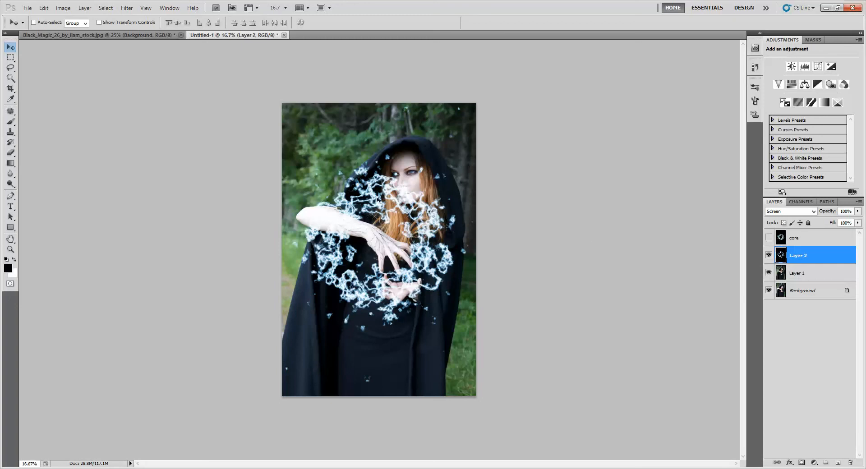
# Apply the Polar Coordinates distortion filter to Layer 2 with the Polar to Rectangular option.
pyautogui.click(111, 9)
pyautogui.moveTo(129, 9)
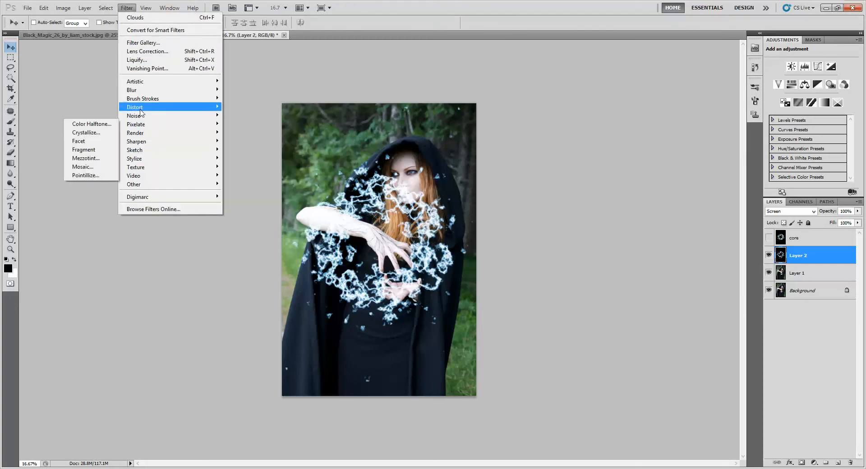
pyautogui.moveTo(139, 111)
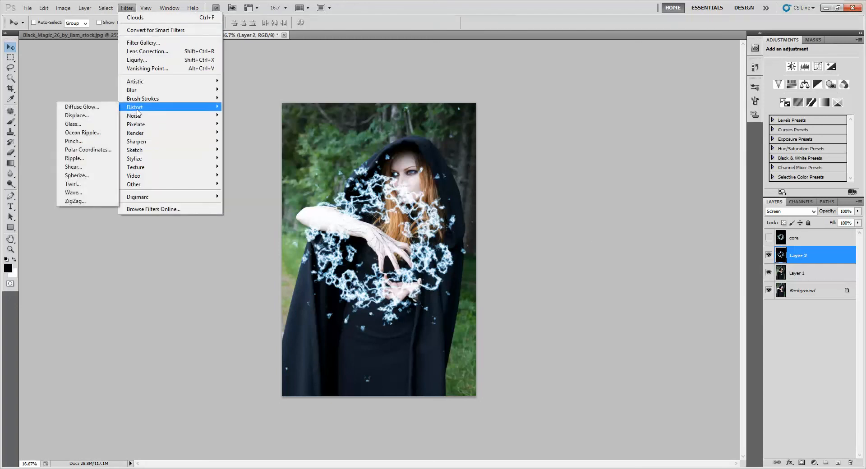
pyautogui.click(110, 151)
pyautogui.click(350, 234)
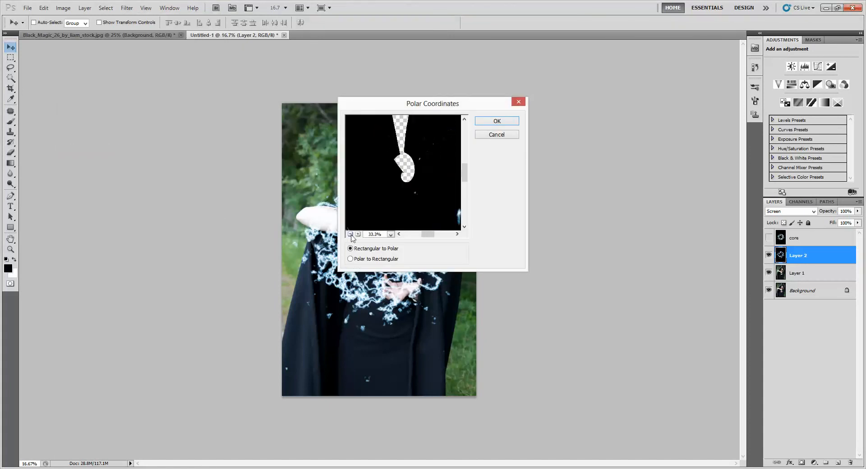
pyautogui.click(350, 234)
pyautogui.click(351, 234)
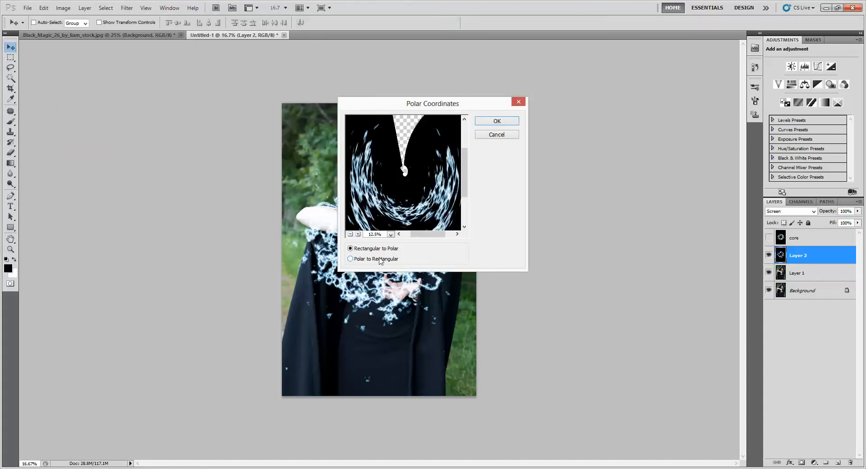
pyautogui.click(351, 259)
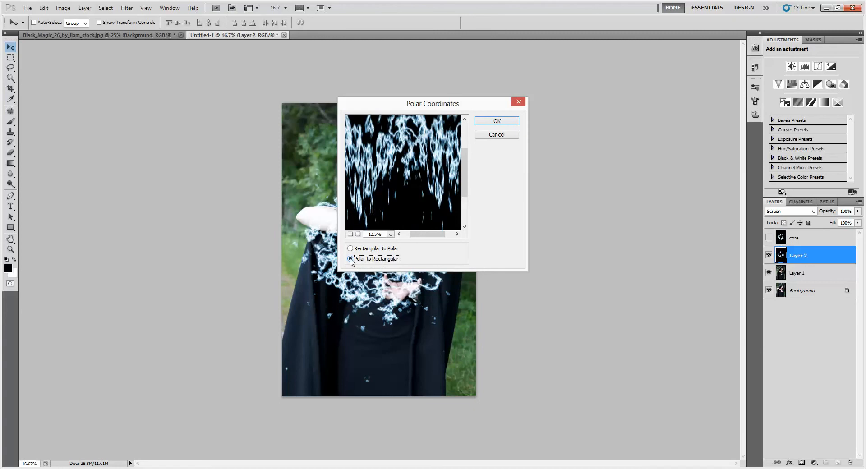
pyautogui.click(350, 234)
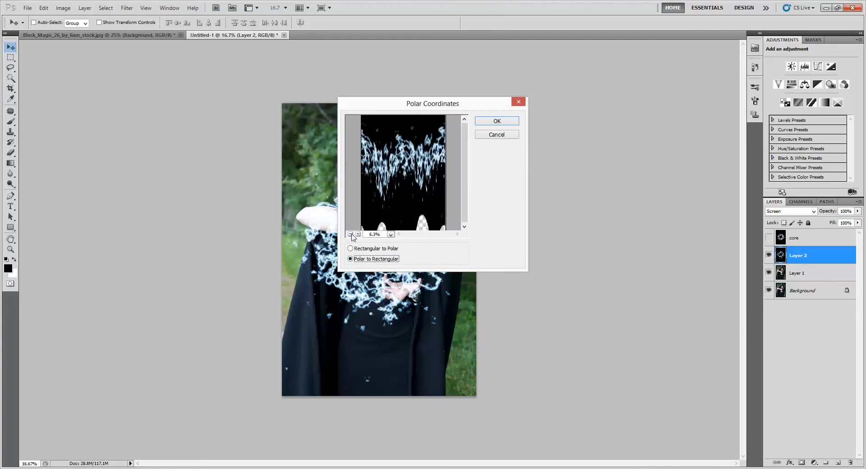
pyautogui.click(507, 126)
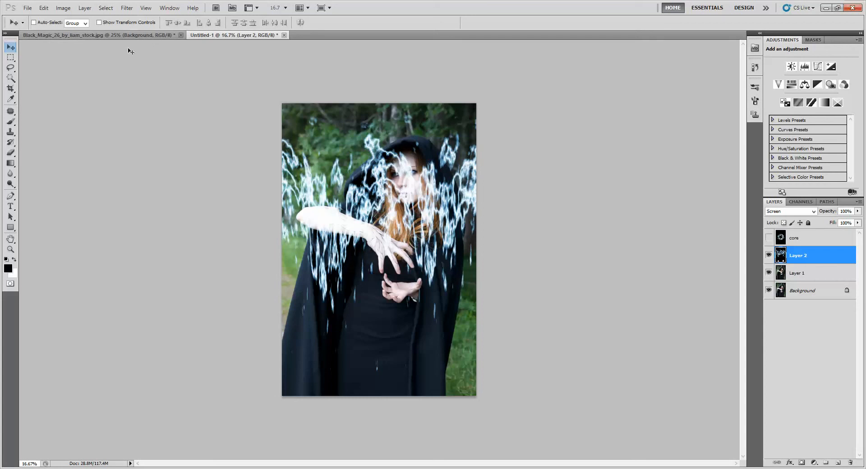
# Rotate the whole canvas 90° clockwise.
pyautogui.click(63, 8)
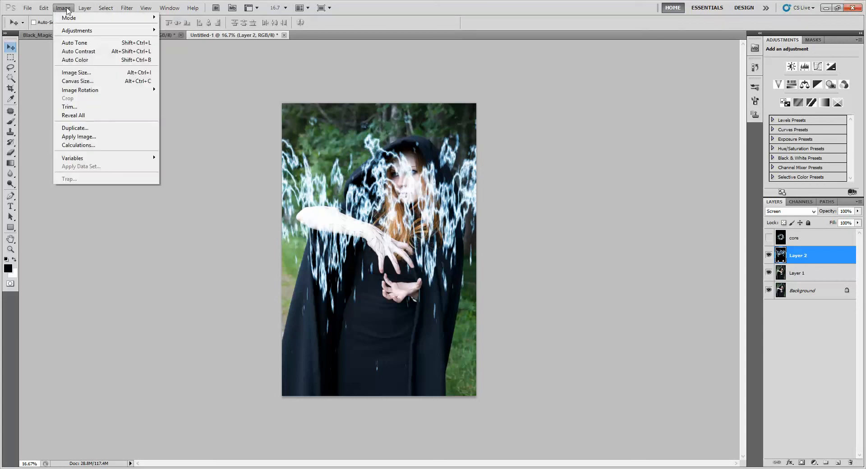
pyautogui.moveTo(149, 90)
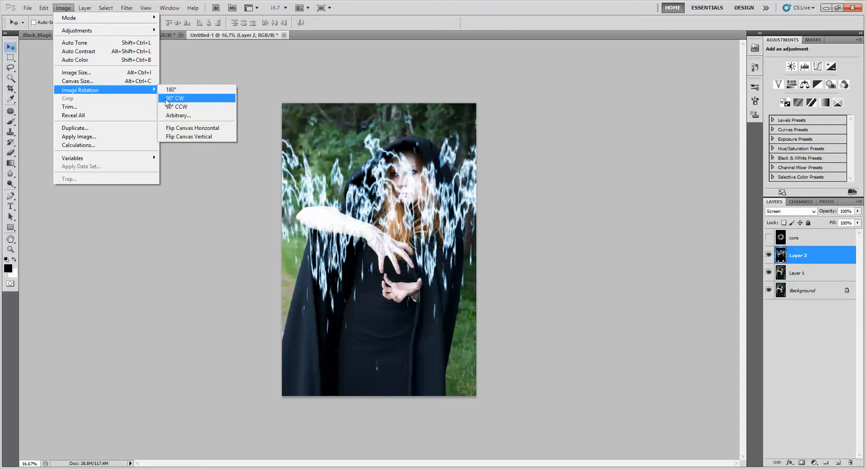
pyautogui.click(183, 100)
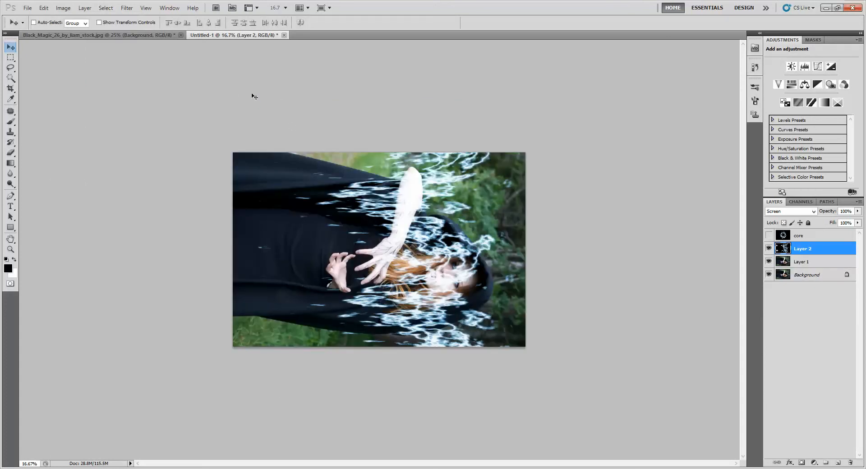
# Apply the Wind filter twice to Layer 2, using the Wind method with the direction From the Right.
pyautogui.click(128, 9)
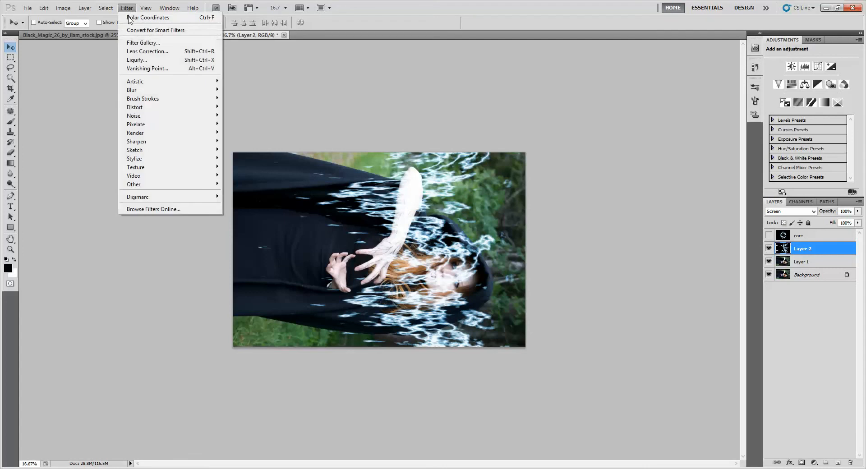
pyautogui.moveTo(135, 162)
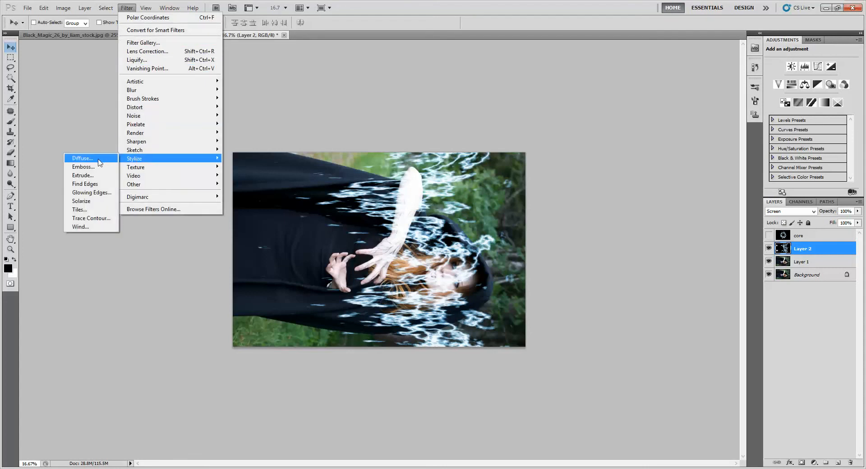
pyautogui.click(86, 228)
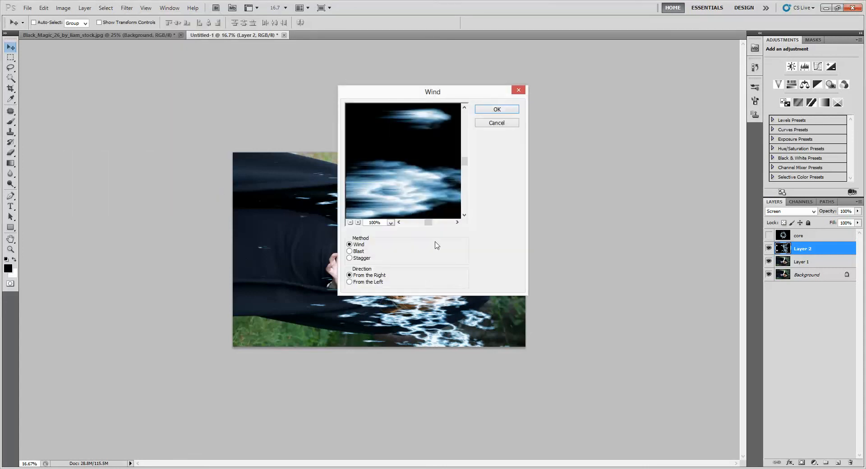
pyautogui.click(351, 223)
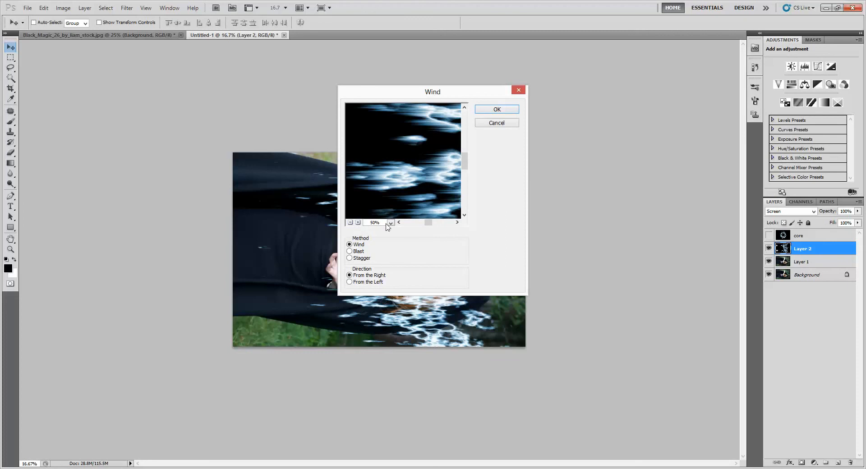
pyautogui.click(350, 223)
pyautogui.moveTo(411, 193); pyautogui.dragTo(414, 197)
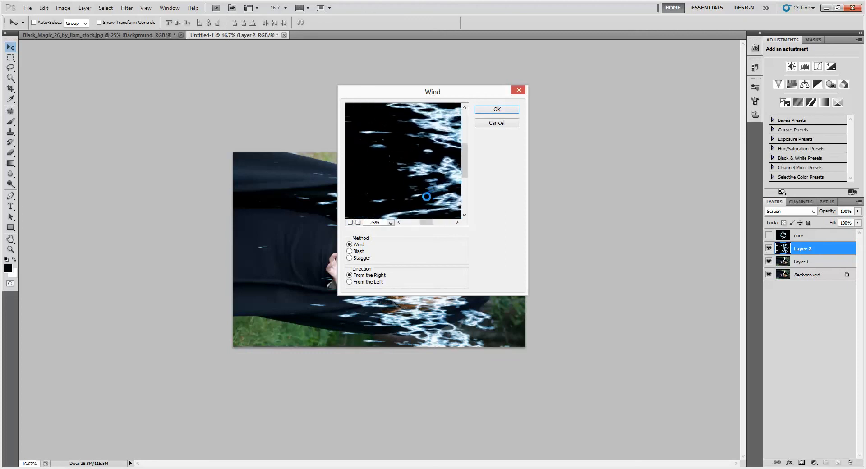
pyautogui.click(492, 113)
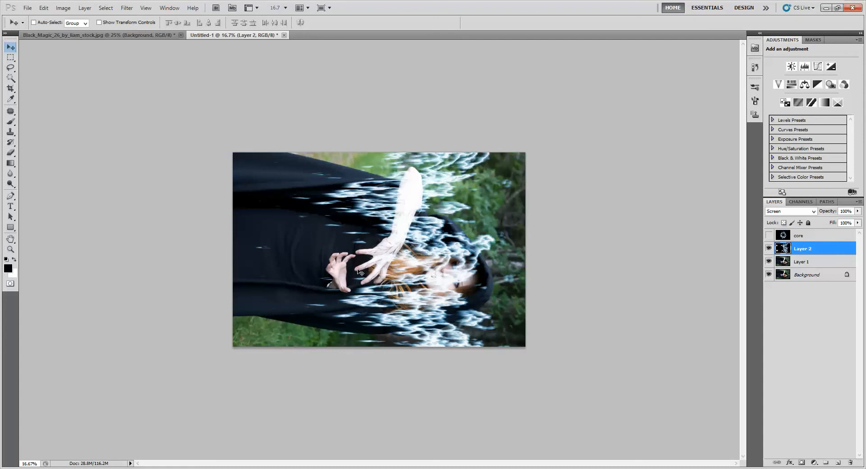
pyautogui.click(126, 8)
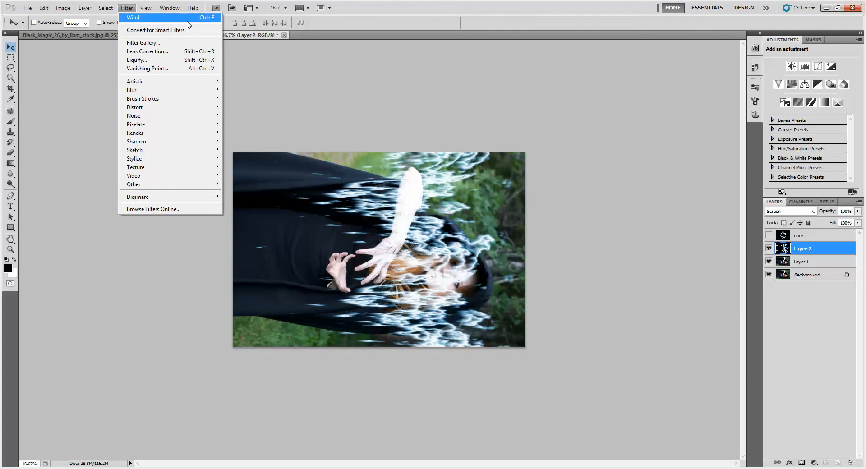
pyautogui.click(159, 21)
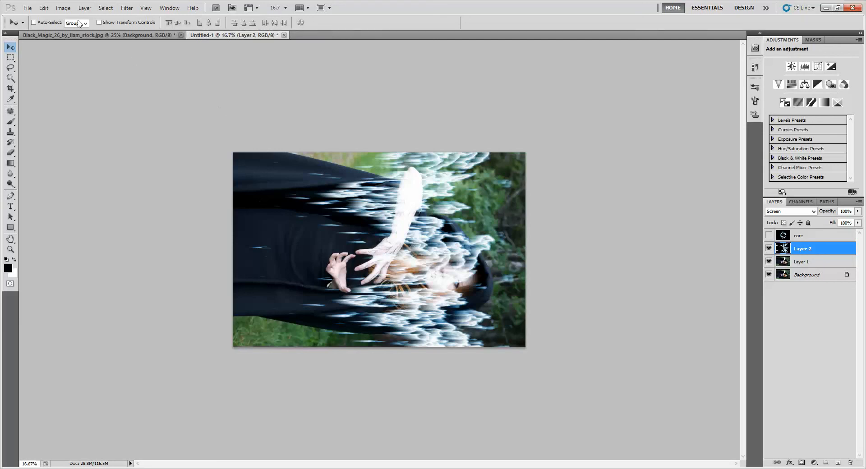
# Rotate the whole canvas 90° counterclockwise back to portrait orientation.
pyautogui.click(62, 8)
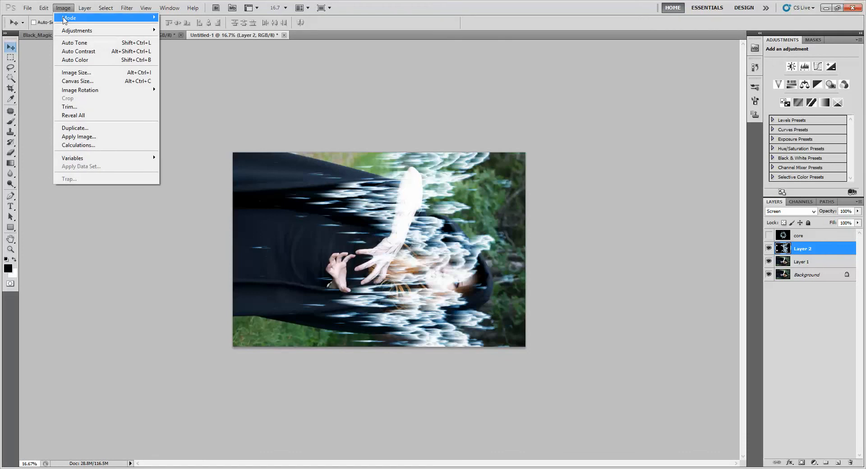
pyautogui.moveTo(116, 93)
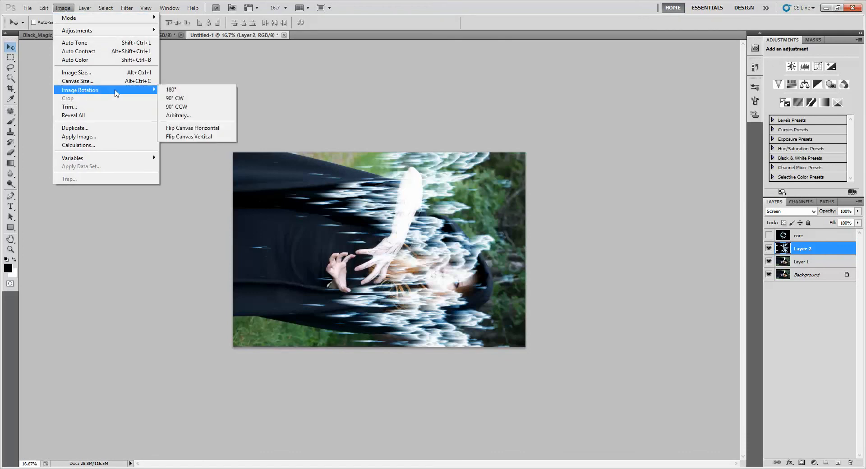
pyautogui.click(185, 107)
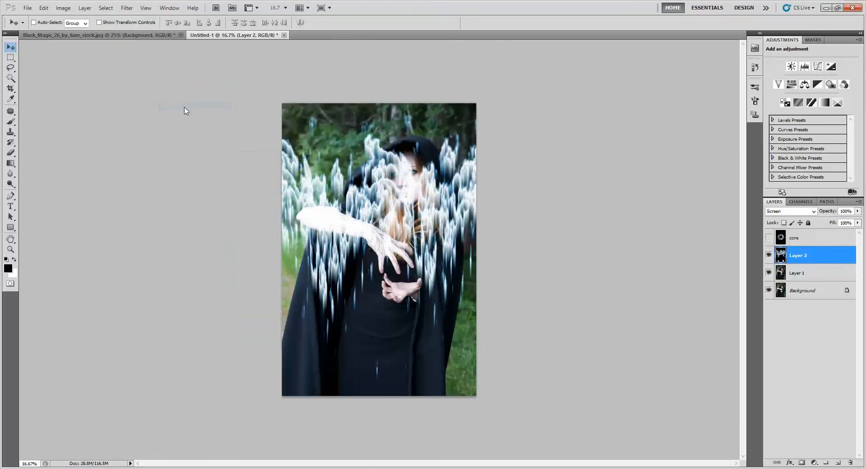
# Apply the Polar Coordinates filter to the wind-streaked Layer 2 with the Rectangular to Polar option.
pyautogui.click(127, 8)
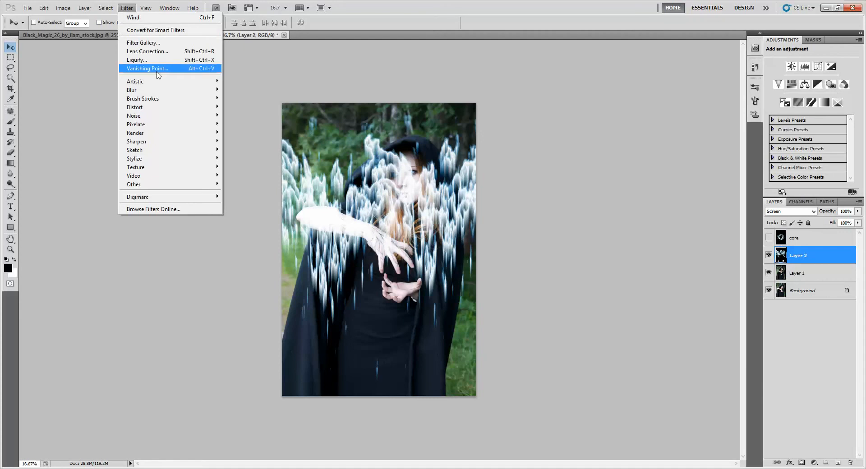
pyautogui.moveTo(157, 108)
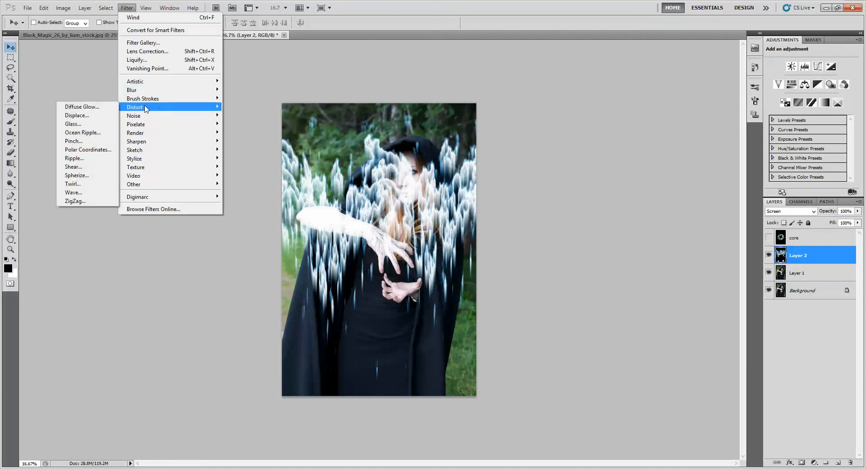
pyautogui.click(97, 150)
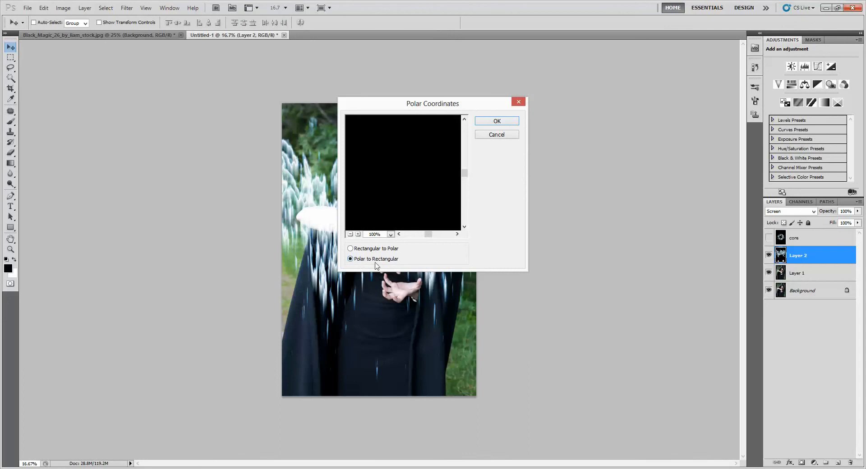
pyautogui.click(351, 234)
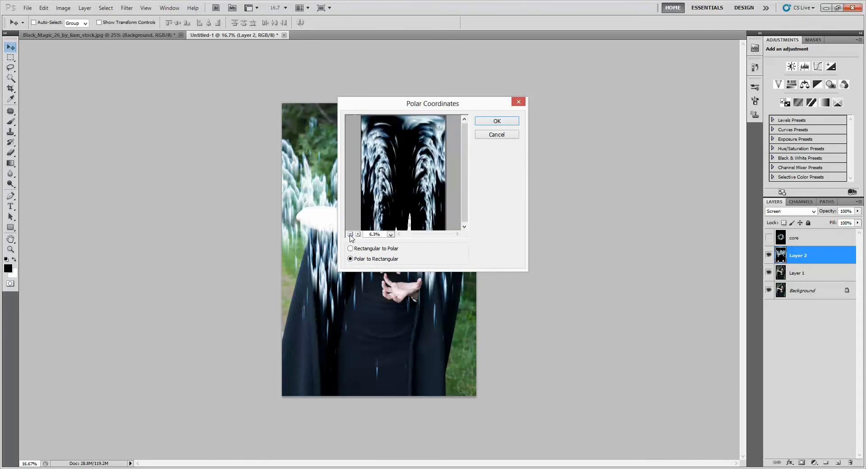
pyautogui.click(351, 249)
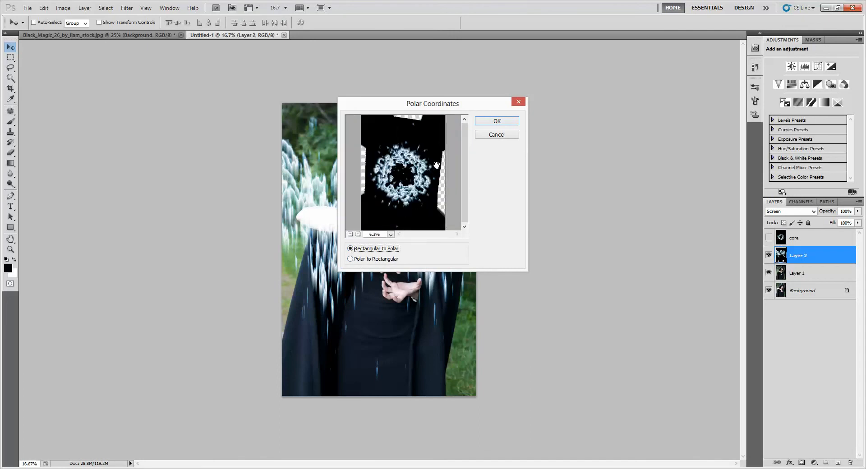
pyautogui.click(505, 122)
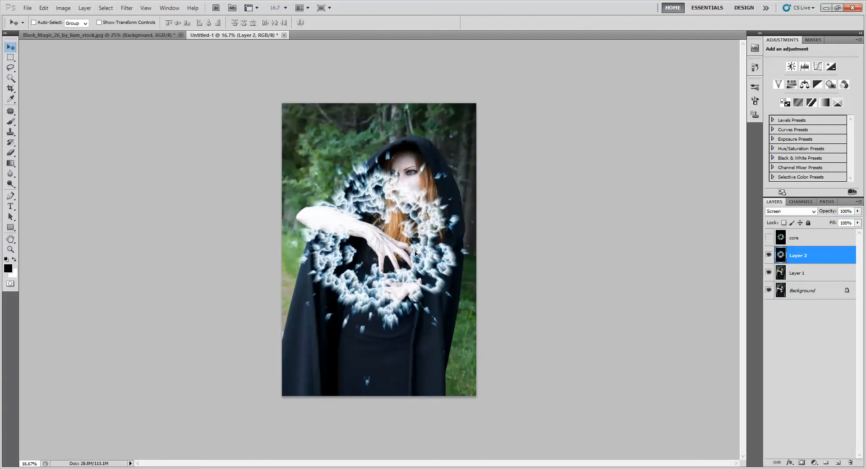
# Examine the radiating lightning streaks around the woman's arm and hands up close.
pyautogui.press('z')
pyautogui.click(474, 180)
pyautogui.click(474, 181)
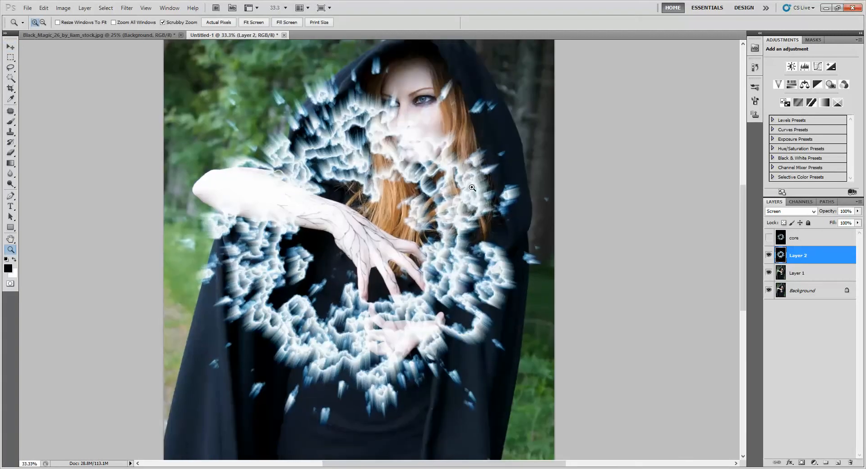
pyautogui.click(478, 178)
pyautogui.click(487, 171)
pyautogui.moveTo(438, 330); pyautogui.dragTo(502, 184)
pyautogui.moveTo(409, 265); pyautogui.dragTo(453, 454)
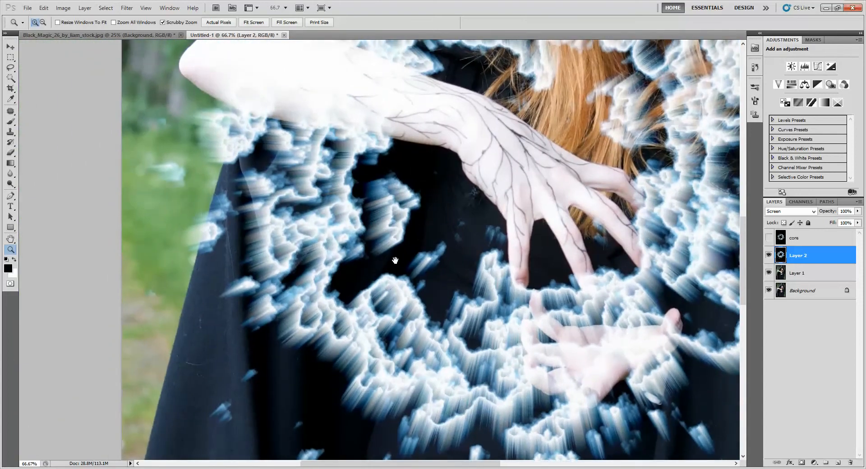
pyautogui.moveTo(401, 228); pyautogui.dragTo(384, 308)
pyautogui.moveTo(436, 241); pyautogui.dragTo(318, 278)
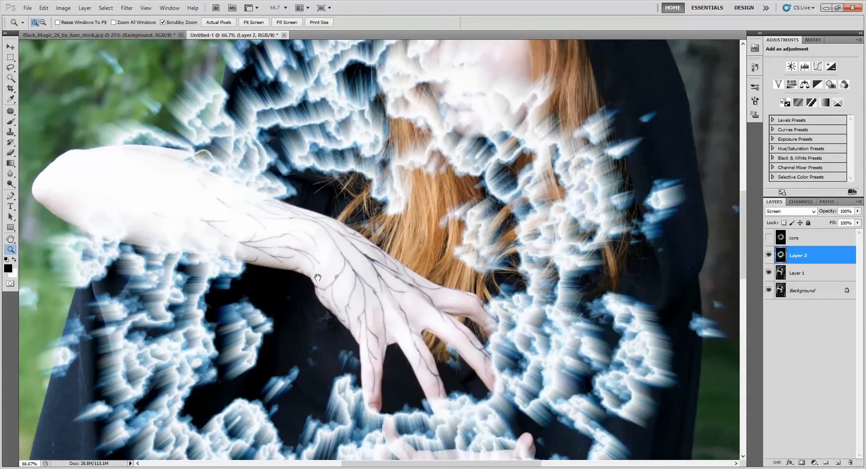
pyautogui.keyDown('alt'); pyautogui.click(563, 259); pyautogui.keyUp('alt')
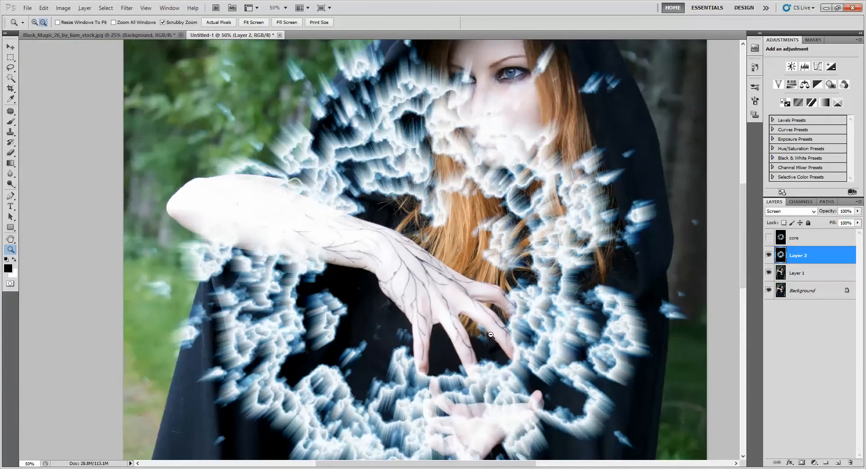
pyautogui.keyDown('alt'); pyautogui.click(490, 330); pyautogui.keyUp('alt')
pyautogui.keyDown('alt'); pyautogui.click(483, 326); pyautogui.keyUp('alt')
pyautogui.keyDown('alt'); pyautogui.click(483, 326); pyautogui.keyUp('alt')
pyautogui.click(452, 292)
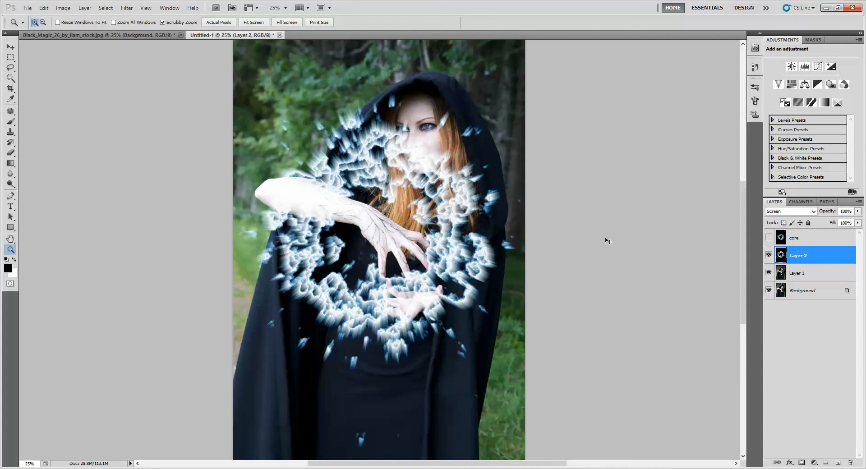
# Scale Layer 2 down proportionally to about 29% and place its lightning ring between the woman's two hands.
pyautogui.hotkey('ctrl', 't')
pyautogui.moveTo(744, 197); pyautogui.dragTo(744, 176)
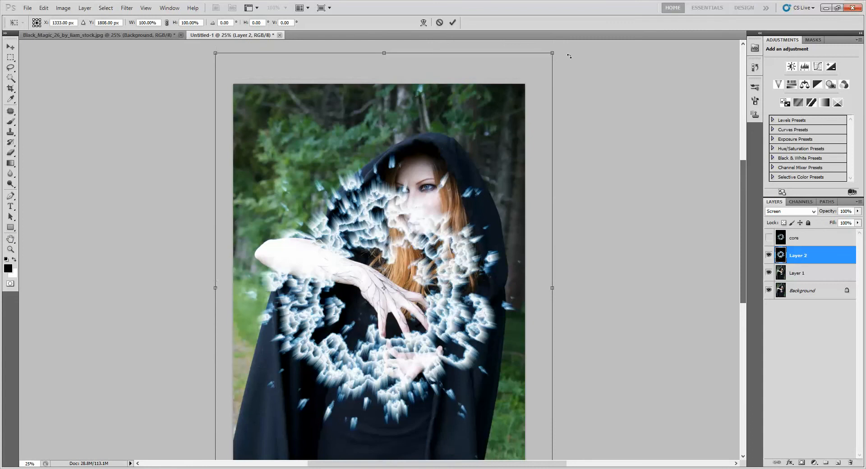
pyautogui.moveTo(554, 53); pyautogui.dragTo(348, 339)
pyautogui.moveTo(325, 392); pyautogui.dragTo(458, 293)
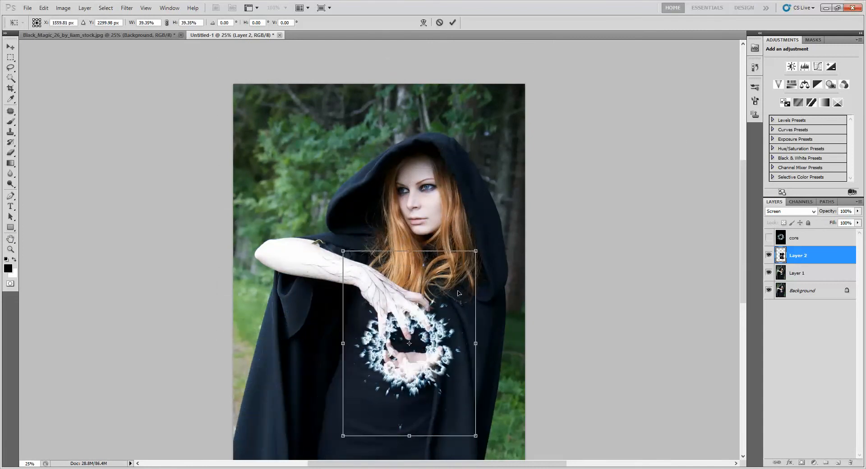
pyautogui.moveTo(475, 254); pyautogui.dragTo(455, 283)
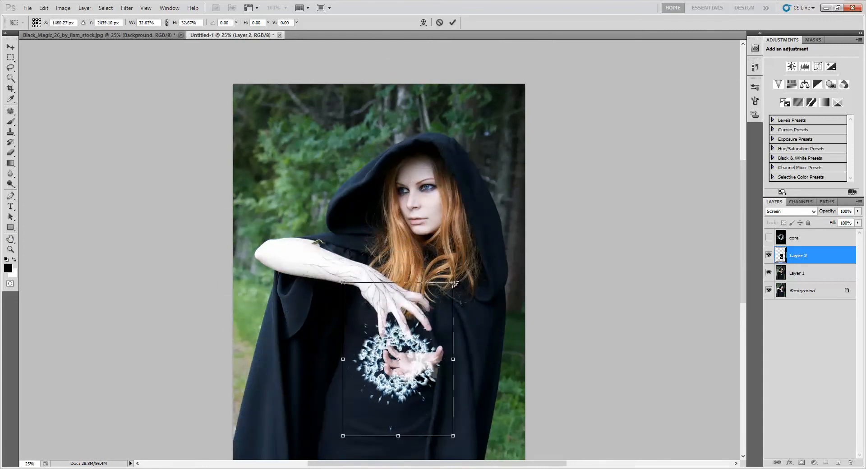
pyautogui.moveTo(428, 342); pyautogui.dragTo(443, 318)
pyautogui.moveTo(468, 258); pyautogui.dragTo(451, 279)
pyautogui.moveTo(432, 329)
pyautogui.mouseDown()
pyautogui.moveTo(446, 318)
pyautogui.moveTo(439, 320)
pyautogui.mouseUp()
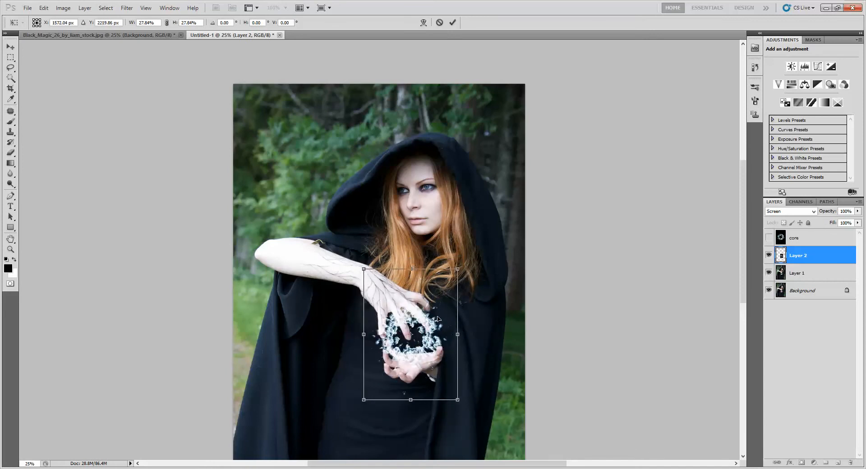
pyautogui.moveTo(458, 273); pyautogui.dragTo(462, 269)
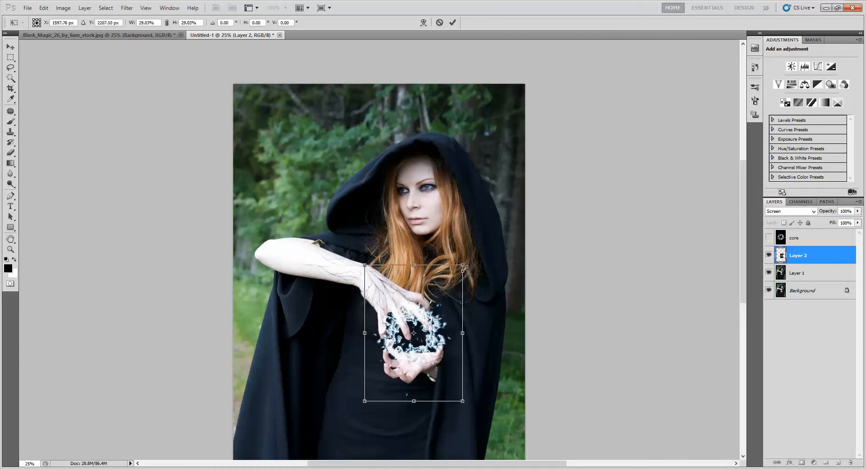
pyautogui.moveTo(453, 300); pyautogui.dragTo(451, 302)
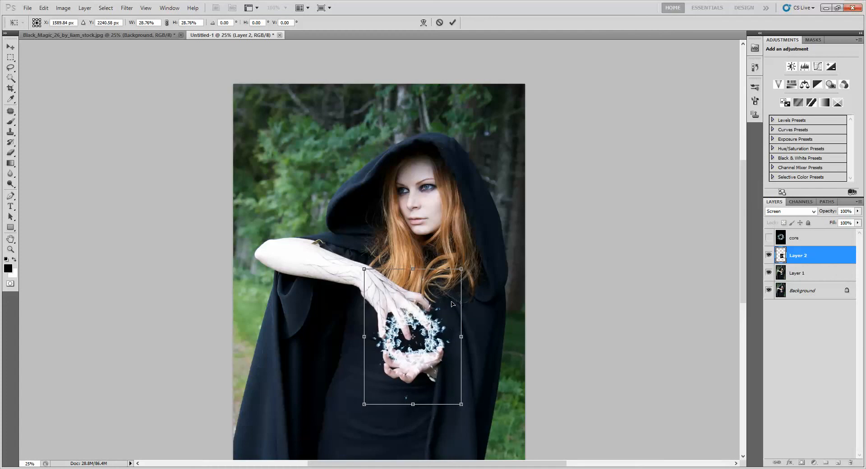
pyautogui.press('Return')
pyautogui.press('z')
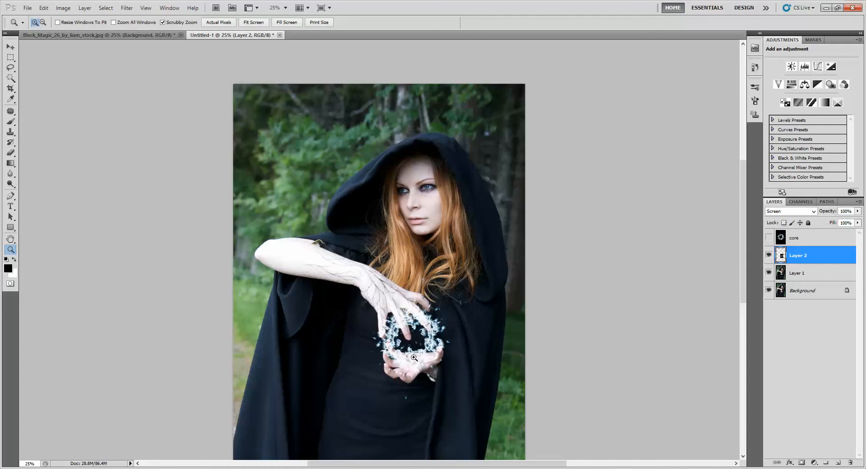
# Show the core layer and add a Hue/Saturation adjustment above it with Hue at +59.
pyautogui.click(769, 237)
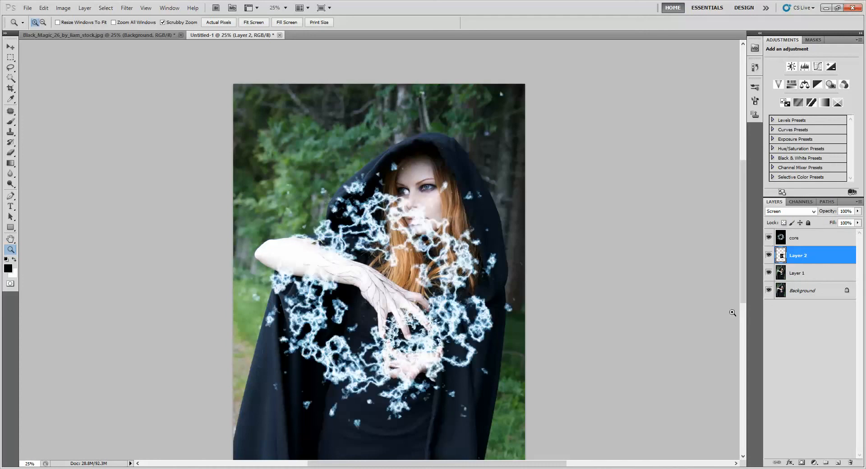
pyautogui.click(806, 238)
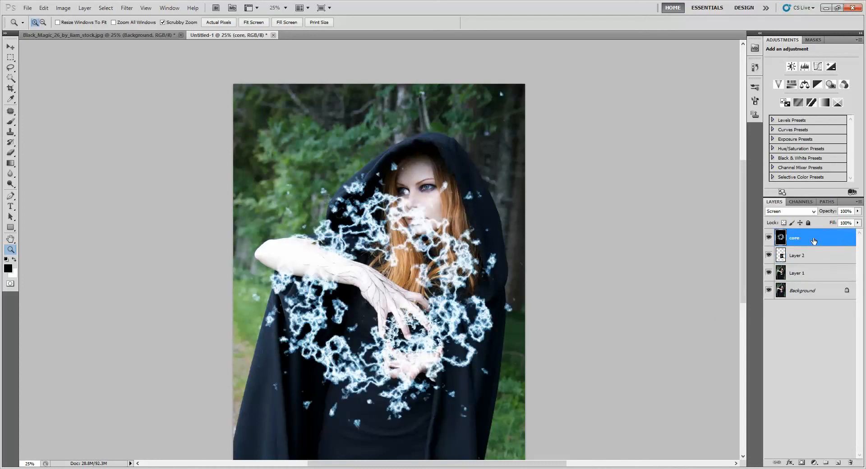
pyautogui.click(793, 86)
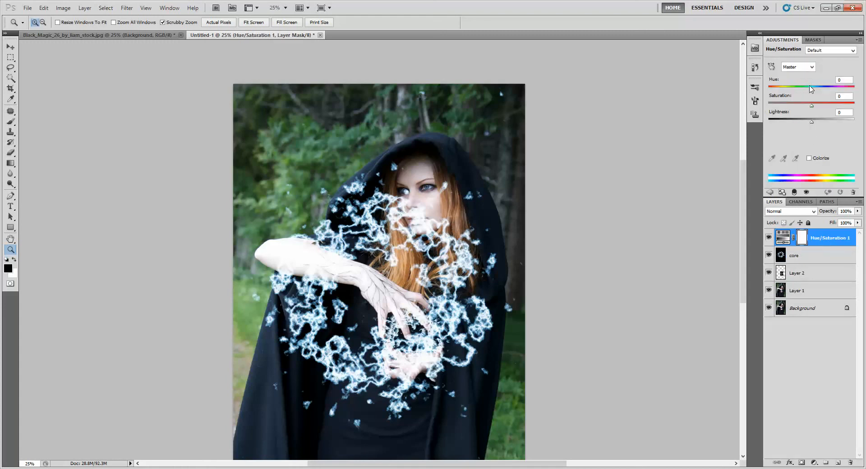
pyautogui.moveTo(812, 89); pyautogui.dragTo(833, 93)
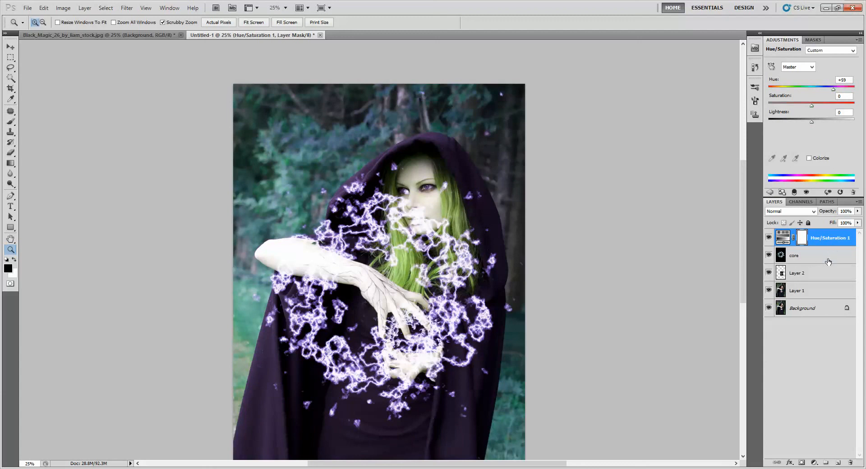
# Clip the Hue/Saturation adjustment to the core layer so it recolors only that layer, and set its Hue to +77.
pyautogui.click(795, 193)
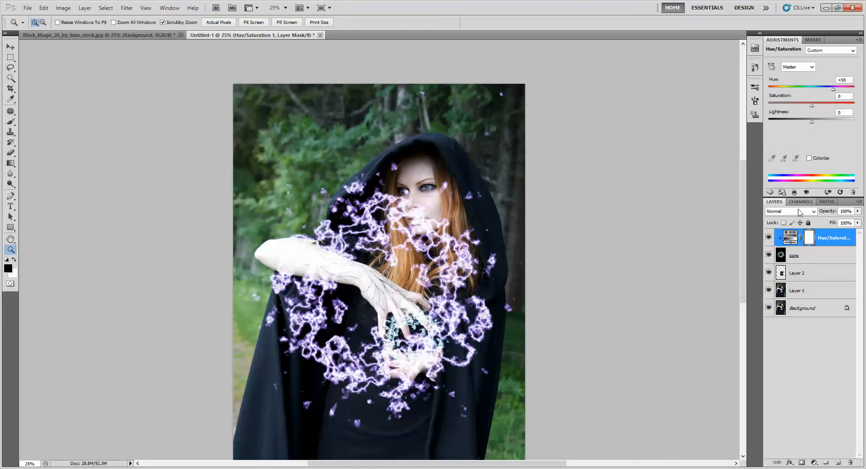
pyautogui.click(795, 193)
pyautogui.click(794, 193)
pyautogui.click(66, 8)
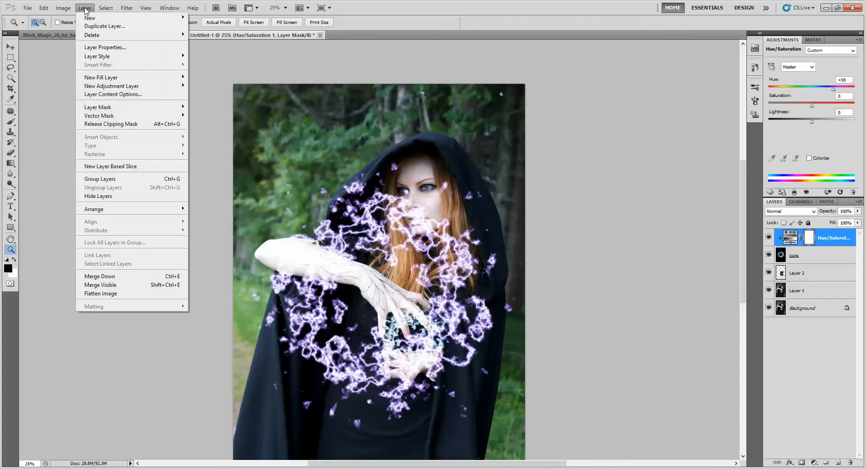
pyautogui.click(111, 124)
pyautogui.click(85, 7)
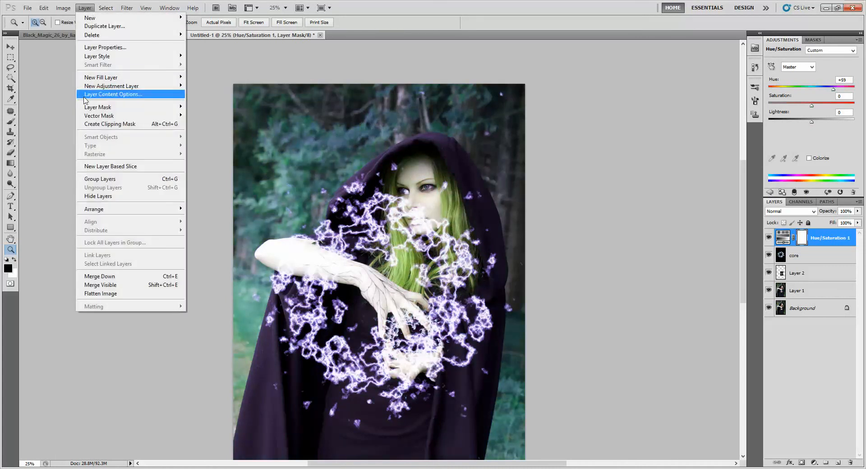
pyautogui.click(87, 125)
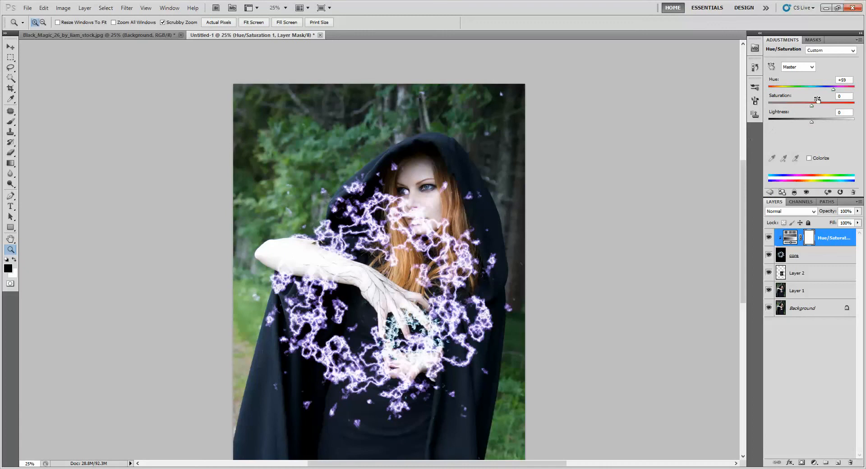
pyautogui.moveTo(834, 90); pyautogui.dragTo(838, 92)
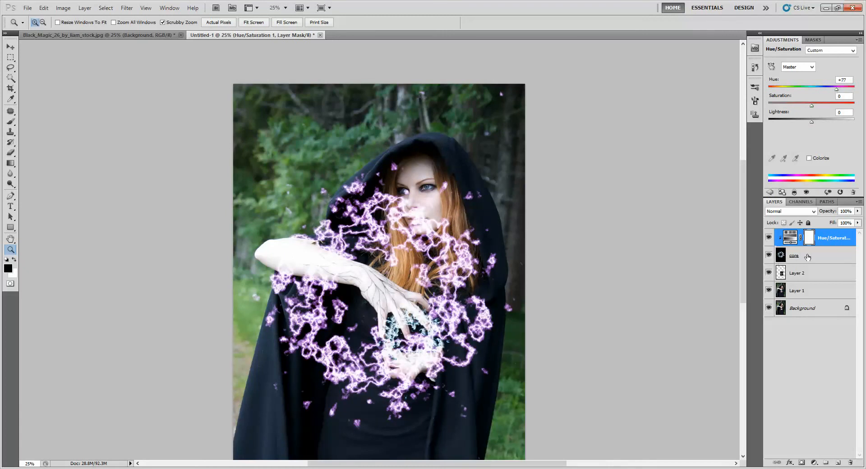
# Merge the Hue/Saturation adjustment into the core layer and scale the core down to fit inside the blue lightning ring.
pyautogui.hotkey('ctrl', 'e')
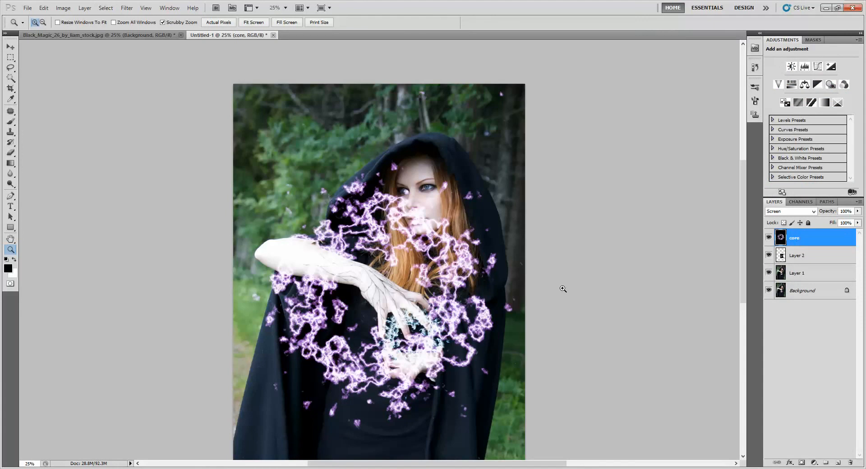
pyautogui.hotkey('ctrl', 't')
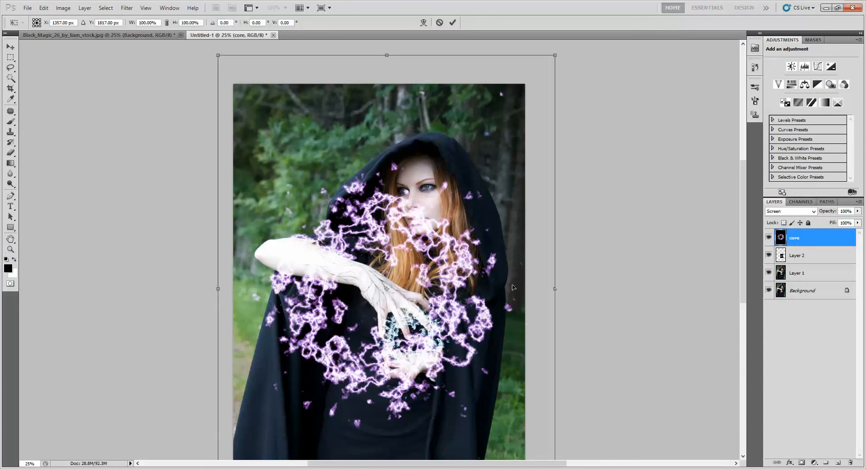
pyautogui.moveTo(556, 54); pyautogui.dragTo(433, 283)
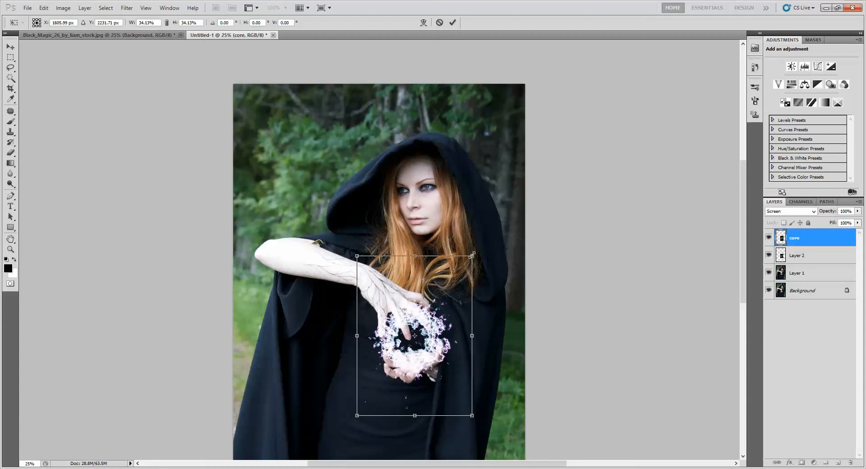
pyautogui.moveTo(472, 255); pyautogui.dragTo(416, 330)
pyautogui.press('Return')
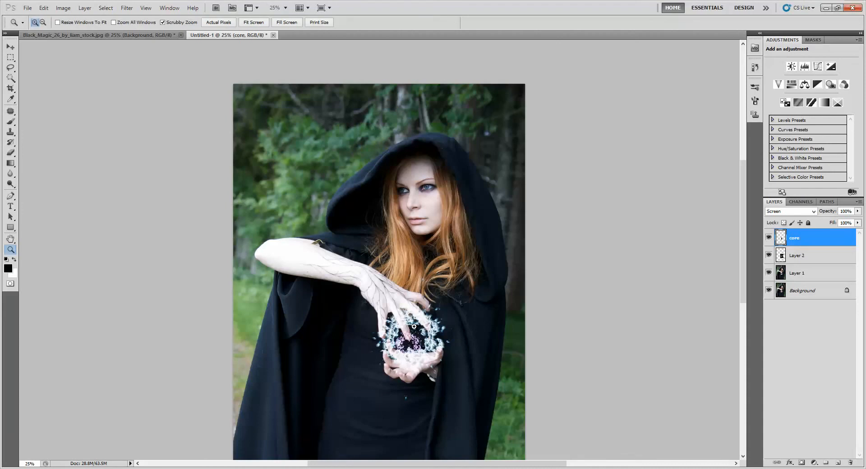
# Duplicate the core layer, then offset and rotate the copy so its purple strands fill more of the ring's interior.
pyautogui.click(417, 348)
pyautogui.click(433, 360)
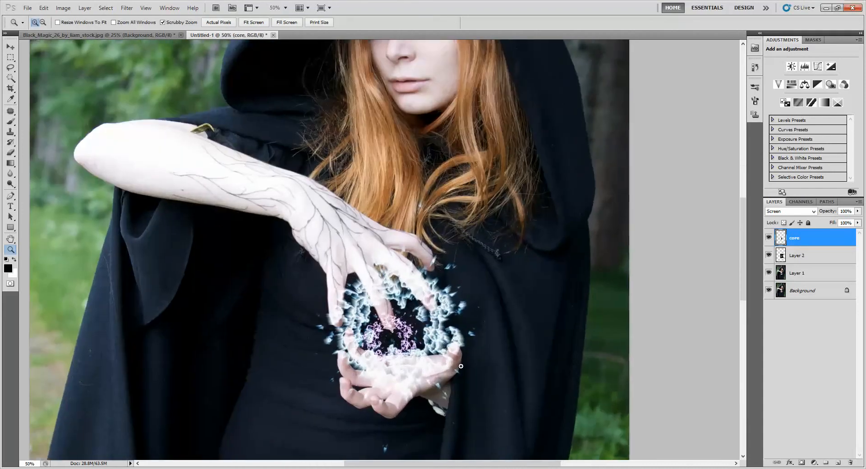
pyautogui.click(453, 373)
pyautogui.click(448, 368)
pyautogui.moveTo(500, 343); pyautogui.dragTo(545, 302)
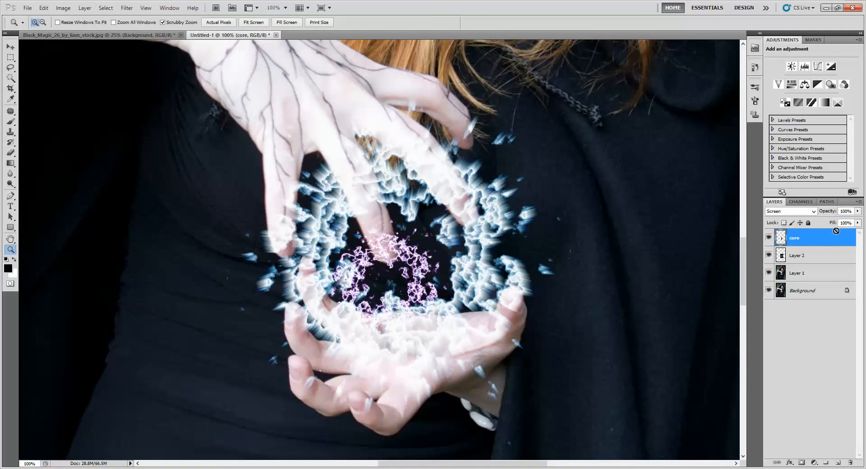
pyautogui.hotkey('ctrl', 'j')
pyautogui.press('v')
pyautogui.moveTo(386, 349); pyautogui.dragTo(427, 347)
pyautogui.hotkey('ctrl', 't')
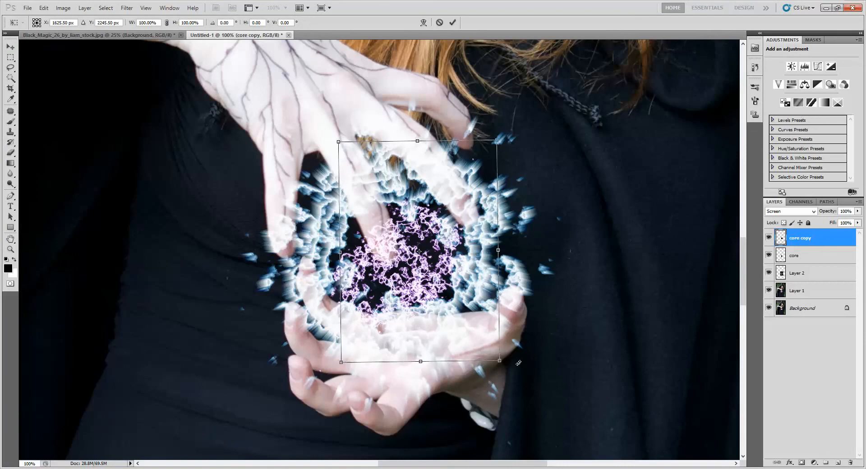
pyautogui.moveTo(496, 371); pyautogui.dragTo(463, 204)
pyautogui.press('Return')
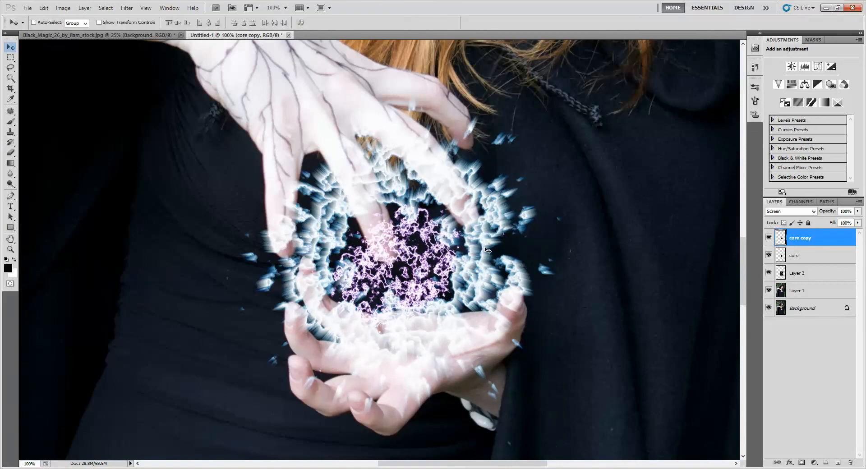
# Add a Curves adjustment above all layers and raise the midtones of its Blue channel to tint the whole image blue.
pyautogui.press('z')
pyautogui.keyDown('alt'); pyautogui.click(381, 259); pyautogui.keyUp('alt')
pyautogui.keyDown('alt'); pyautogui.click(417, 303); pyautogui.keyUp('alt')
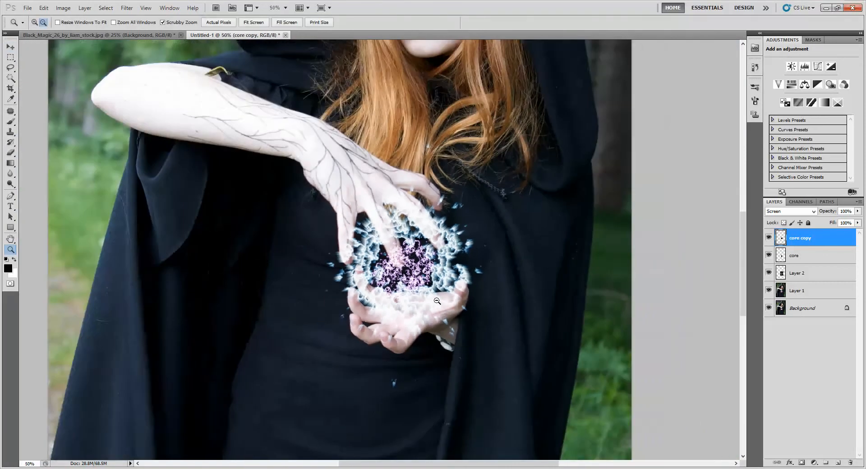
pyautogui.keyDown('alt'); pyautogui.click(432, 295); pyautogui.keyUp('alt')
pyautogui.keyDown('alt'); pyautogui.click(488, 337); pyautogui.keyUp('alt')
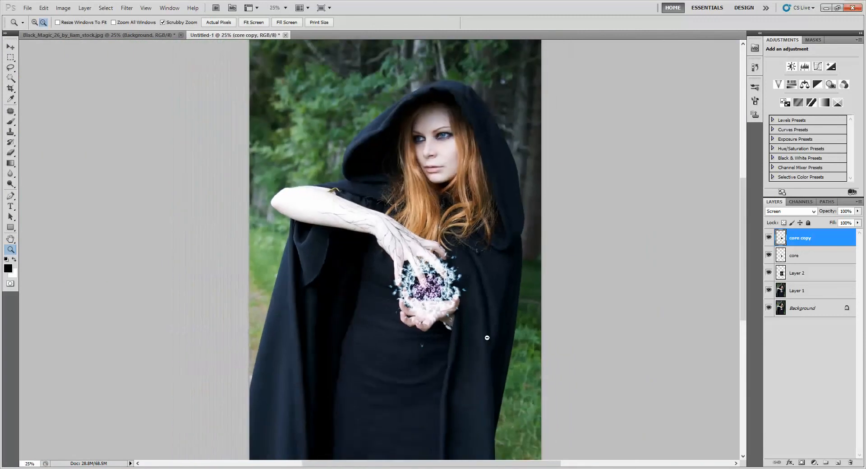
pyautogui.keyDown('alt'); pyautogui.click(474, 315); pyautogui.keyUp('alt')
pyautogui.click(460, 269)
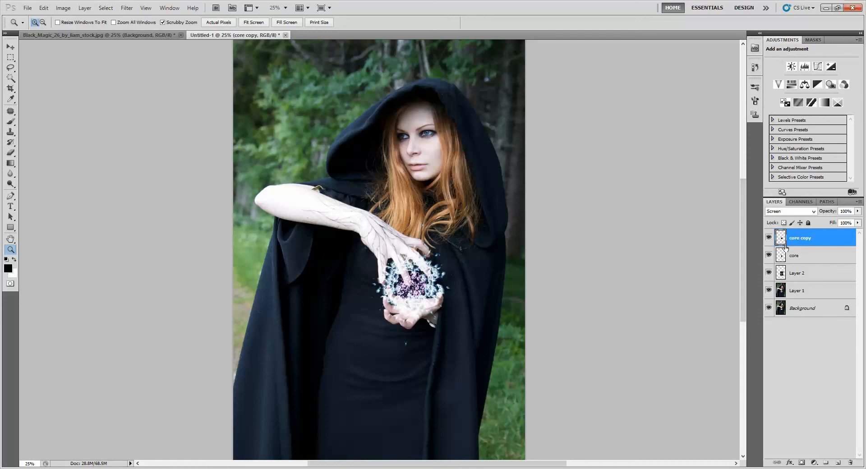
pyautogui.click(819, 67)
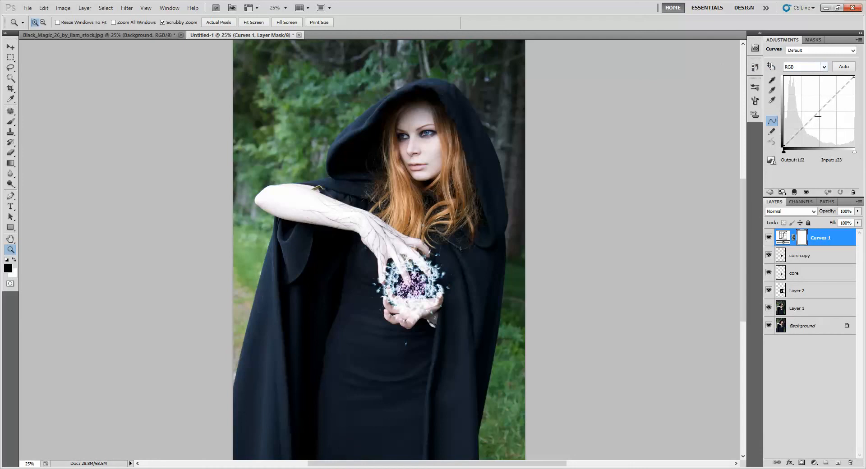
pyautogui.click(823, 67)
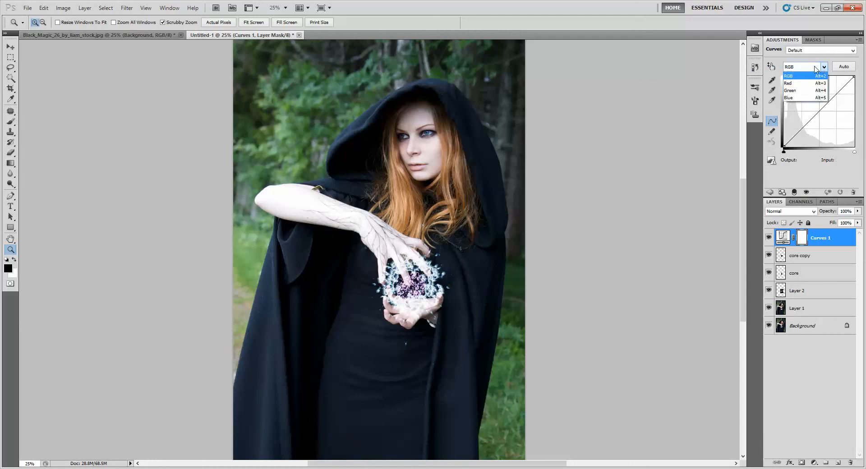
pyautogui.click(795, 100)
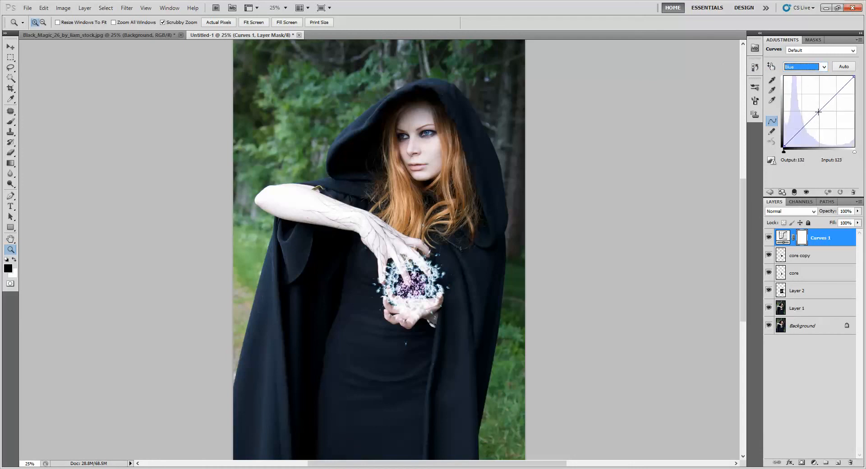
pyautogui.moveTo(818, 111); pyautogui.dragTo(810, 102)
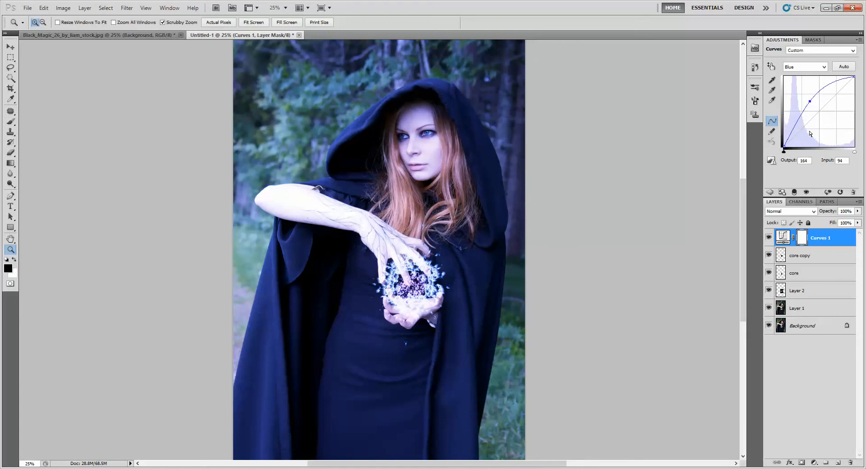
pyautogui.moveTo(810, 103); pyautogui.dragTo(810, 100)
pyautogui.click(770, 192)
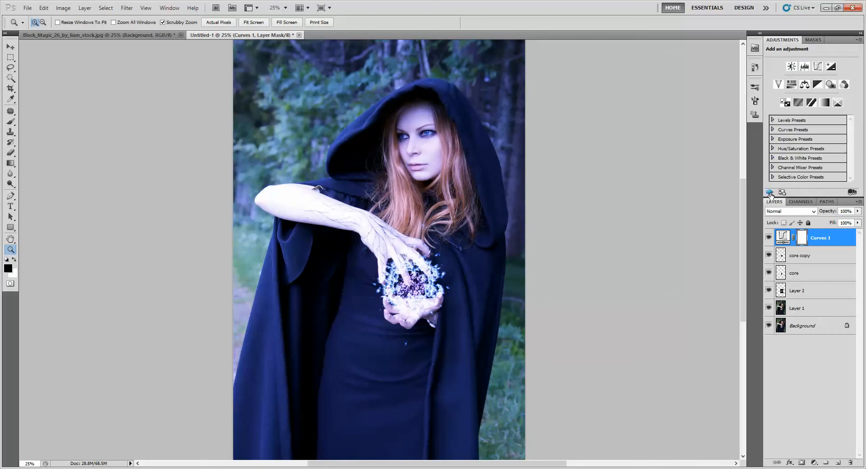
# Add a second Curves adjustment and darken the RGB midtones with a curve point at input 160, output 93.
pyautogui.click(819, 67)
pyautogui.moveTo(817, 109); pyautogui.dragTo(824, 121)
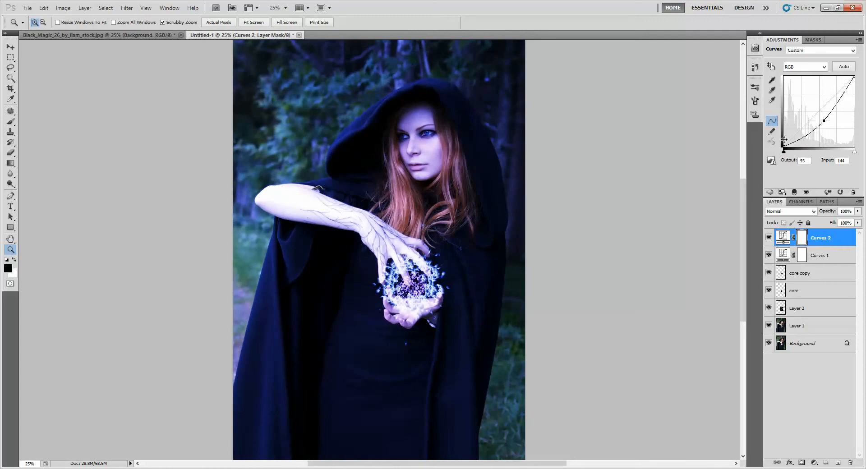
pyautogui.click(418, 287)
pyautogui.click(417, 287)
pyautogui.click(416, 288)
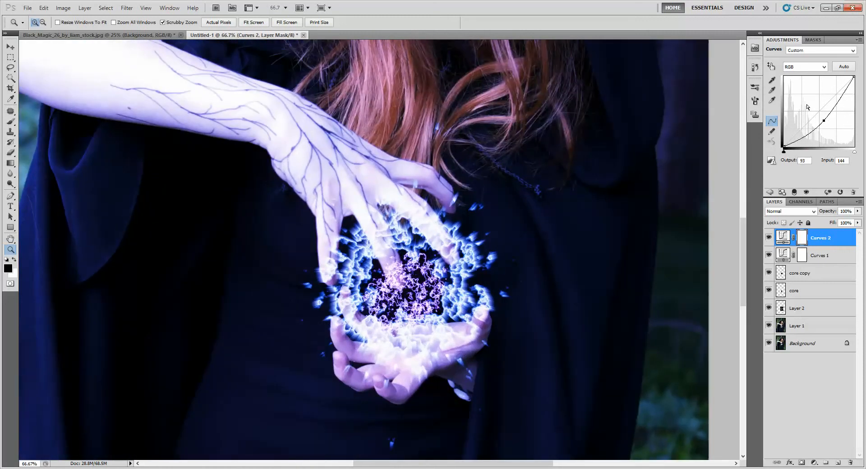
pyautogui.moveTo(822, 119)
pyautogui.mouseDown()
pyautogui.moveTo(832, 135)
pyautogui.moveTo(825, 114)
pyautogui.moveTo(828, 121)
pyautogui.mouseUp()
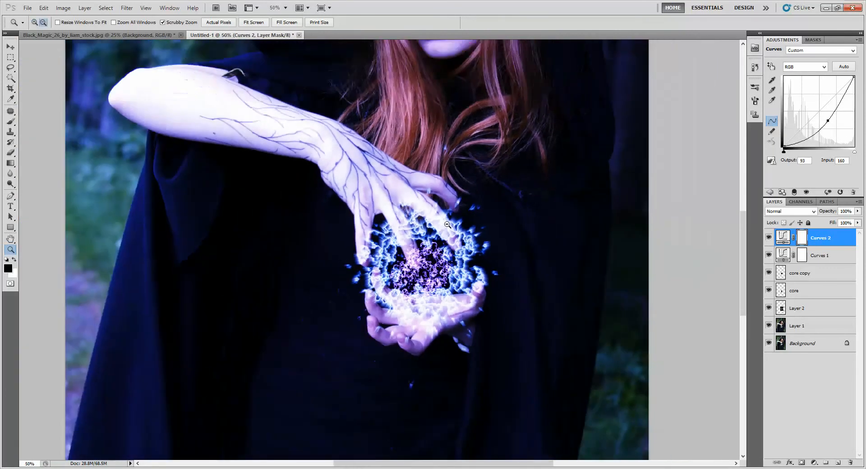
# Move the darkening curve's point to input 153, output 91, and invert the Curves 2 layer mask to black.
pyautogui.keyDown('alt'); pyautogui.click(459, 201); pyautogui.keyUp('alt')
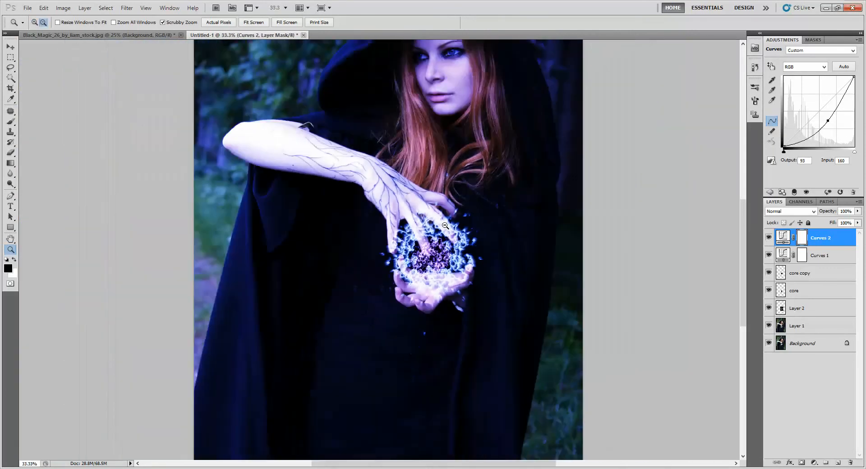
pyautogui.keyDown('alt'); pyautogui.click(445, 226); pyautogui.keyUp('alt')
pyautogui.moveTo(828, 122); pyautogui.dragTo(826, 122)
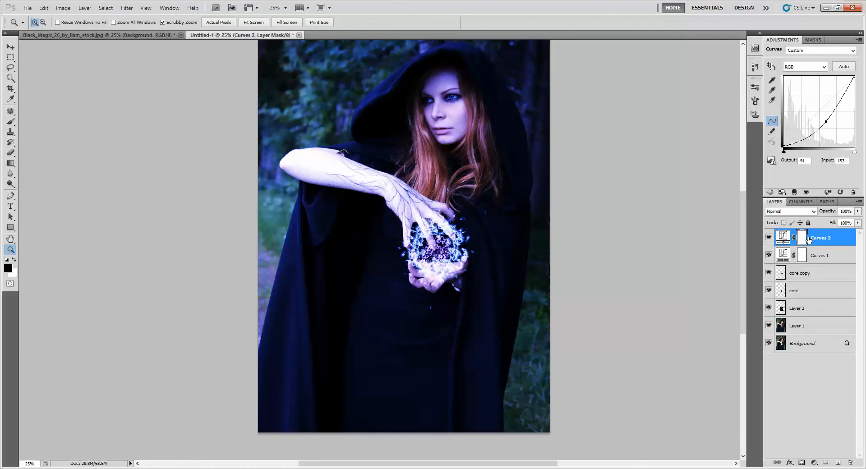
pyautogui.hotkey('ctrl', 'i')
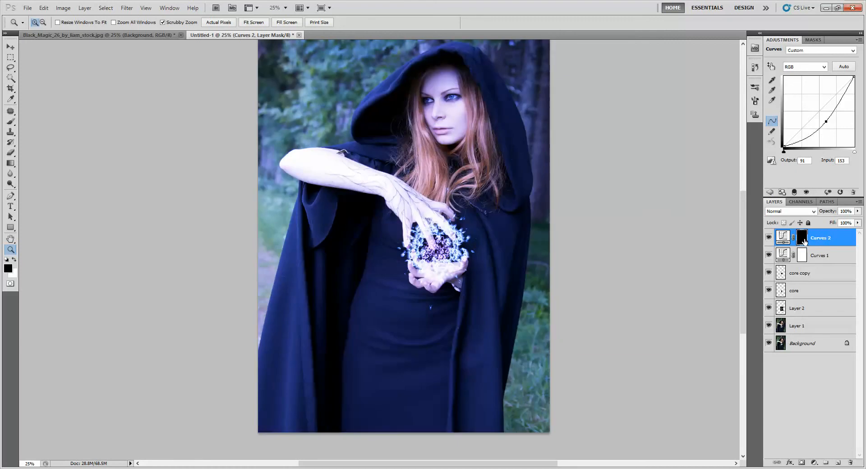
# Paint white on the Curves 2 mask with a soft 1400 px brush to darken the forest and outer cloak around the woman.
pyautogui.press('b')
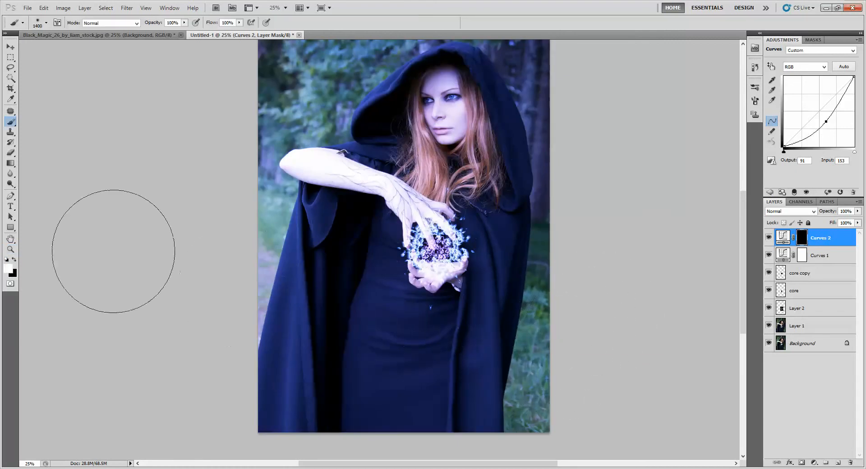
pyautogui.press('x')
pyautogui.moveTo(533, 316)
pyautogui.mouseDown()
pyautogui.moveTo(576, 358)
pyautogui.moveTo(557, 380)
pyautogui.moveTo(499, 377)
pyautogui.moveTo(560, 298)
pyautogui.moveTo(553, 86)
pyautogui.moveTo(499, 10)
pyautogui.moveTo(415, 43)
pyautogui.moveTo(303, 39)
pyautogui.moveTo(316, 18)
pyautogui.moveTo(289, 149)
pyautogui.mouseUp()
pyautogui.scroll(3, 559, 302)
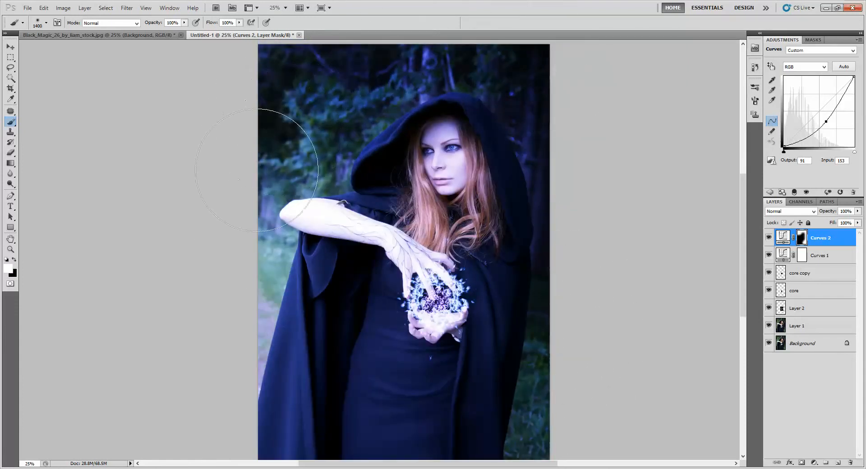
pyautogui.moveTo(241, 365)
pyautogui.mouseDown()
pyautogui.moveTo(246, 268)
pyautogui.moveTo(229, 228)
pyautogui.moveTo(267, 131)
pyautogui.moveTo(299, 126)
pyautogui.moveTo(269, 183)
pyautogui.moveTo(218, 348)
pyautogui.moveTo(246, 444)
pyautogui.mouseUp()
pyautogui.moveTo(412, 369)
pyautogui.mouseDown()
pyautogui.moveTo(424, 304)
pyautogui.moveTo(443, 303)
pyautogui.moveTo(515, 357)
pyautogui.moveTo(471, 342)
pyautogui.moveTo(513, 325)
pyautogui.moveTo(450, 309)
pyautogui.mouseUp()
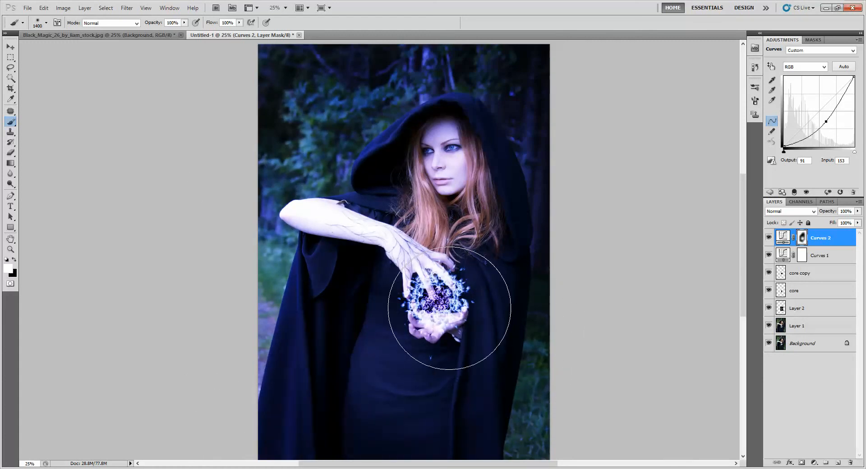
# With a 1000 px brush, paint the mask white over the dress near the hands, and black over the hair and chest.
pyautogui.press('[')
pyautogui.press('[')
pyautogui.press('[')
pyautogui.press('[')
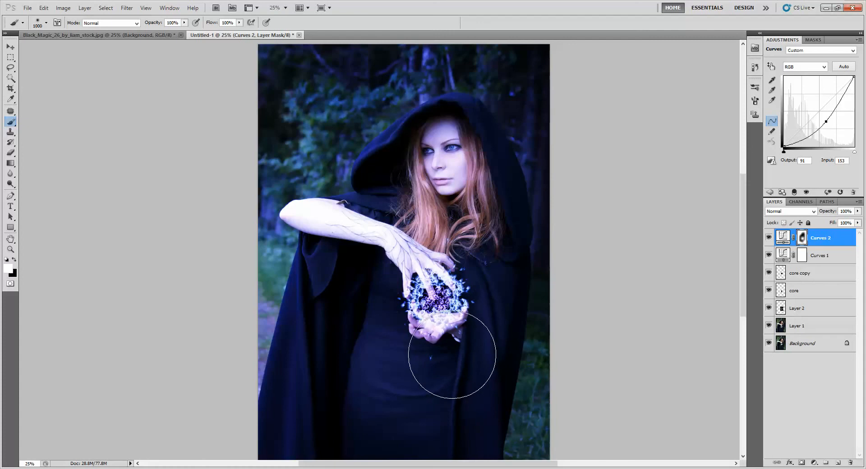
pyautogui.moveTo(452, 355); pyautogui.dragTo(422, 352)
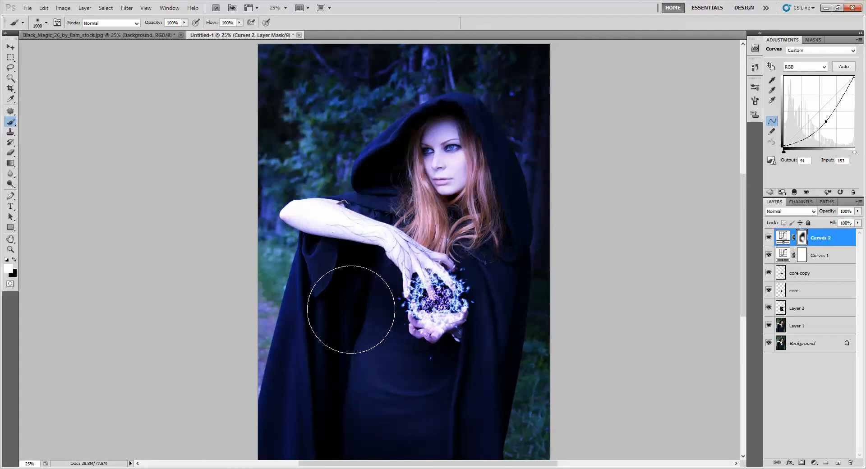
pyautogui.press('x')
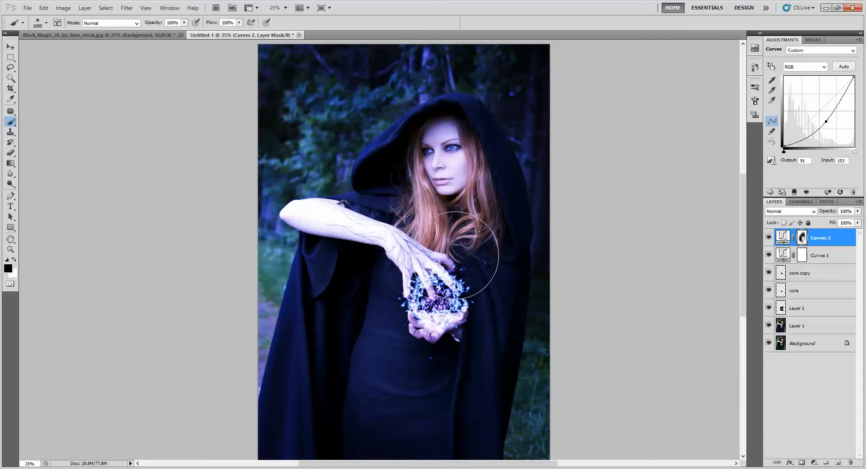
pyautogui.moveTo(468, 182)
pyautogui.mouseDown()
pyautogui.moveTo(485, 173)
pyautogui.moveTo(486, 228)
pyautogui.mouseUp()
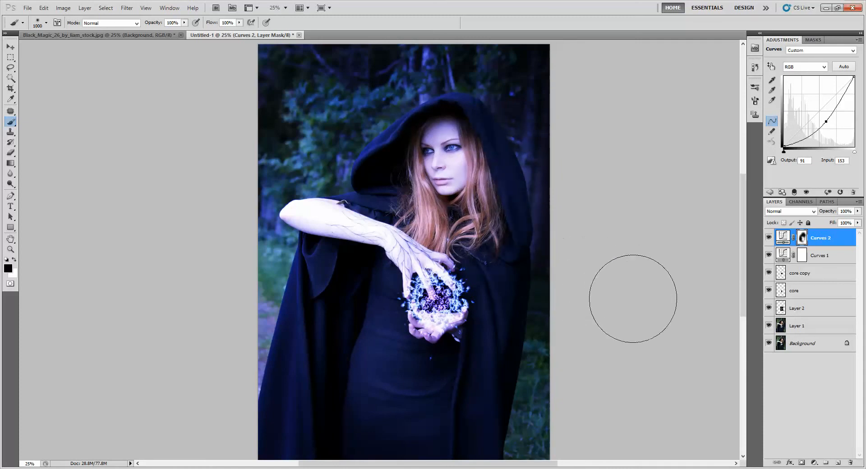
# Examine the energy orb and hands up close and check the darkened picture as a whole.
pyautogui.press('z')
pyautogui.click(467, 315)
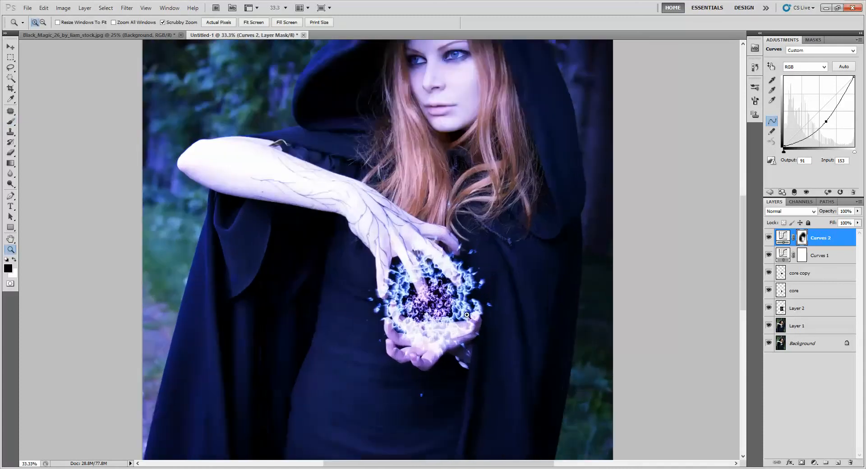
pyautogui.click(467, 315)
pyautogui.click(465, 321)
pyautogui.moveTo(449, 301); pyautogui.dragTo(493, 244)
pyautogui.keyDown('alt'); pyautogui.click(493, 244); pyautogui.keyUp('alt')
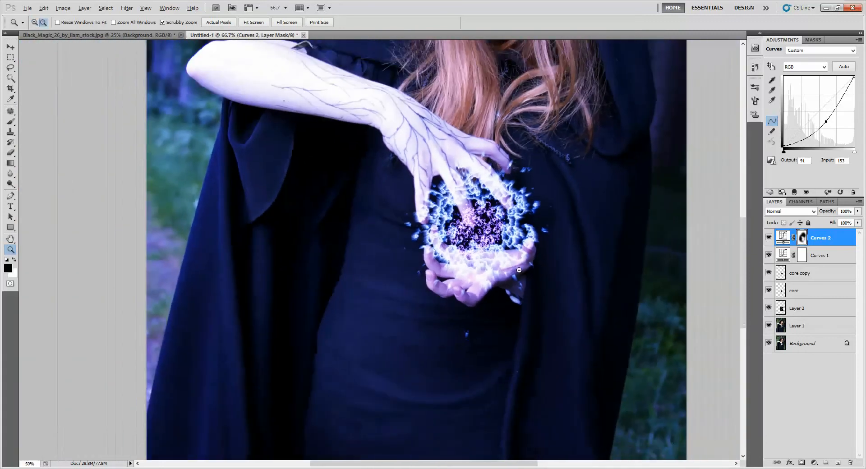
pyautogui.keyDown('alt'); pyautogui.click(533, 275); pyautogui.keyUp('alt')
pyautogui.keyDown('alt'); pyautogui.click(514, 256); pyautogui.keyUp('alt')
pyautogui.click(462, 241)
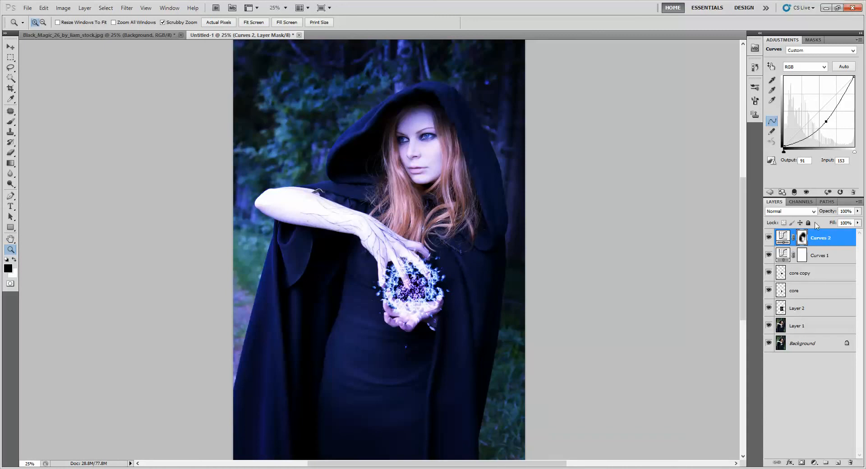
# Render clouds on a new top layer and draw a short horizontal linear gradient in Difference mode across its middle.
pyautogui.click(839, 463)
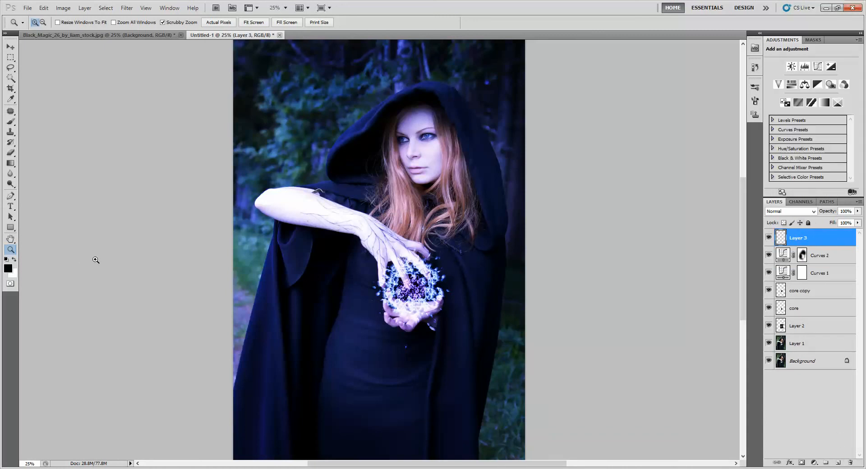
pyautogui.click(127, 7)
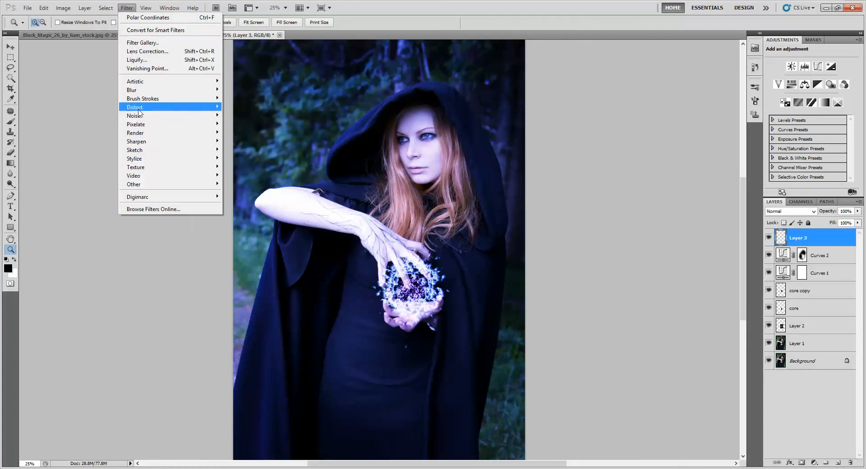
pyautogui.moveTo(121, 133)
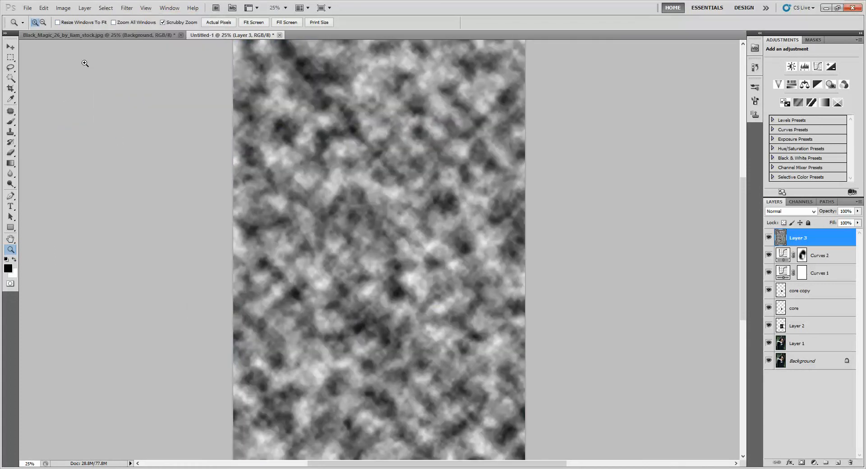
pyautogui.press('g')
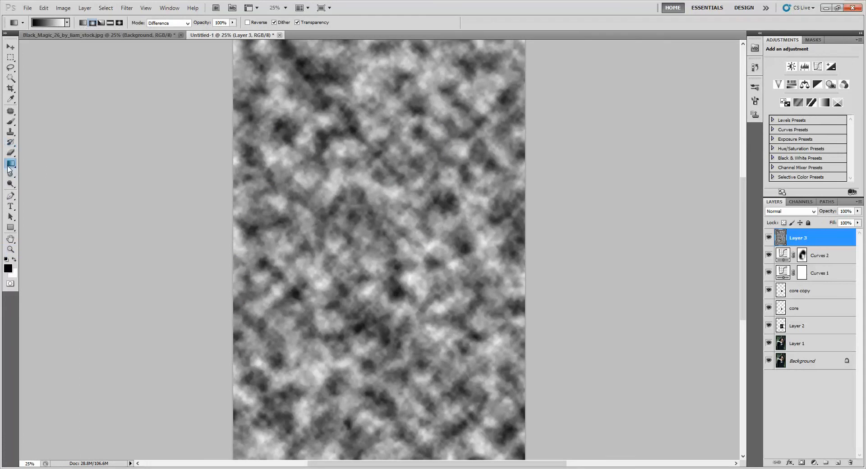
pyautogui.click(83, 23)
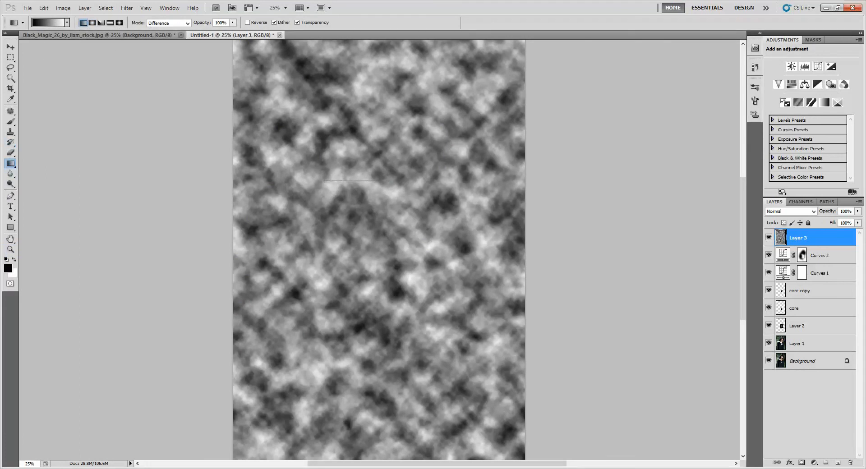
pyautogui.moveTo(399, 180); pyautogui.dragTo(399, 180)
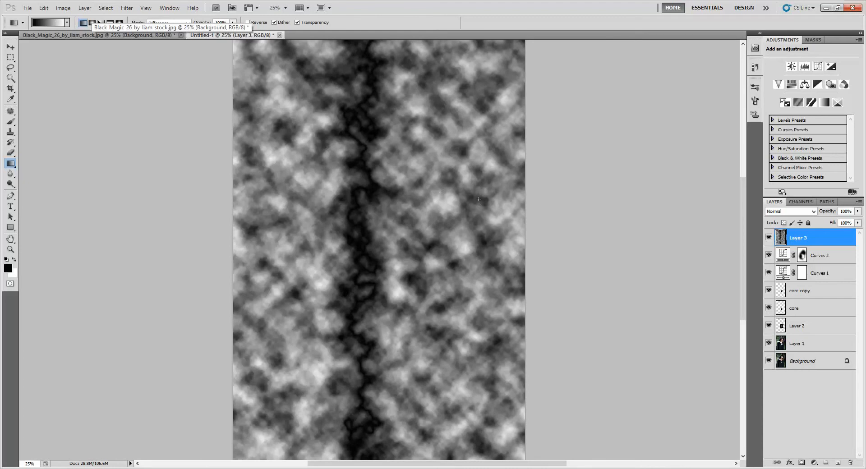
# Apply Levels with white input 29 to the cloud layer, merge it down, and invert the result into white lightning on black.
pyautogui.click(805, 66)
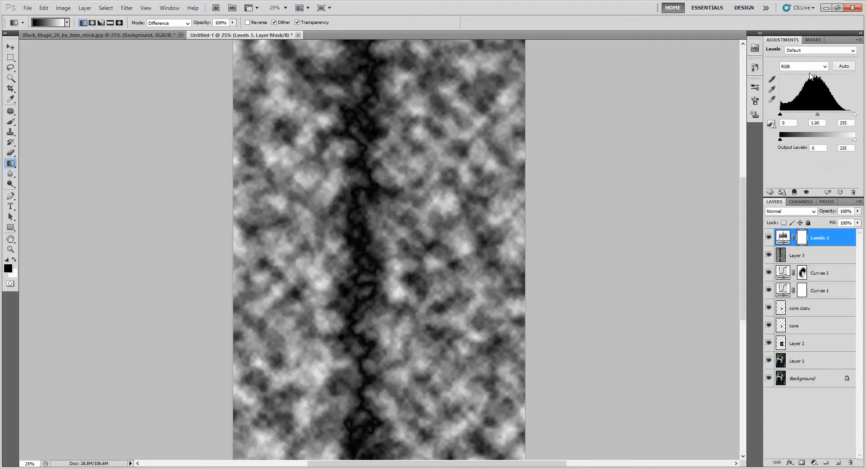
pyautogui.moveTo(855, 115); pyautogui.dragTo(791, 127)
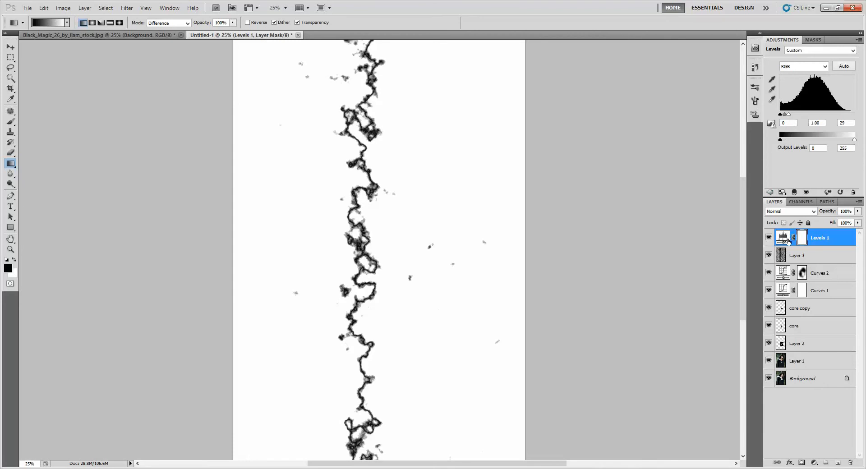
pyautogui.hotkey('ctrl', 'e')
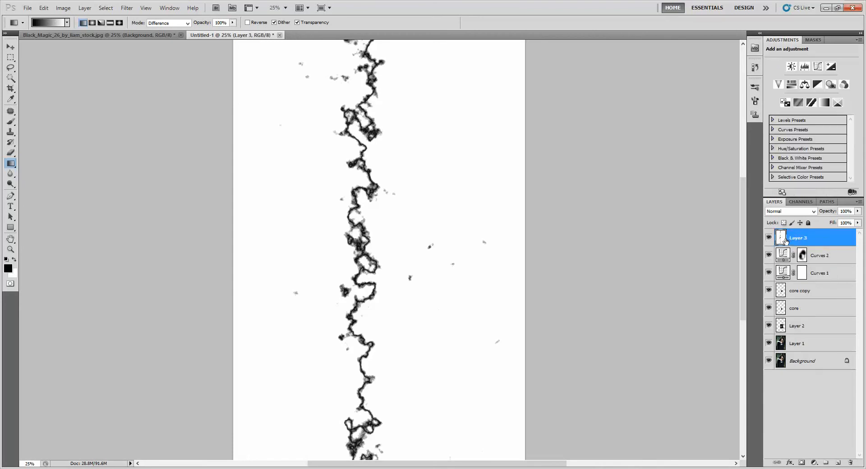
pyautogui.hotkey('ctrl', 'i')
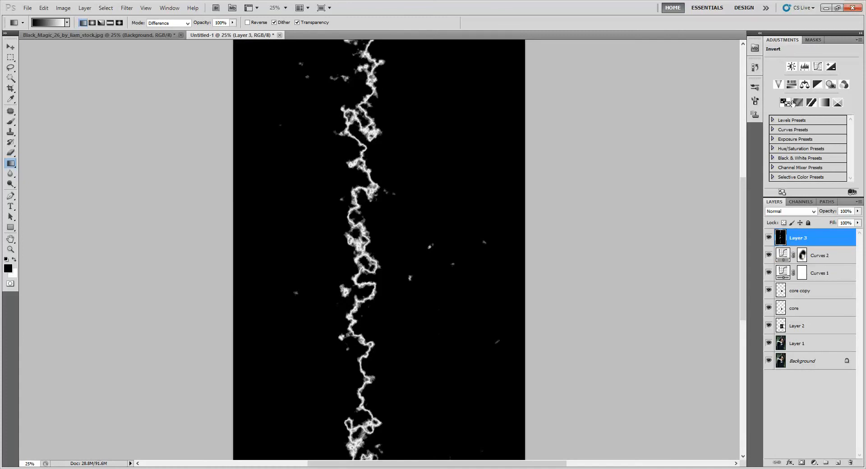
# Colorize the lightning blue with Hue 221 and Saturation 53, and merge the adjustment into the lightning layer.
pyautogui.click(792, 85)
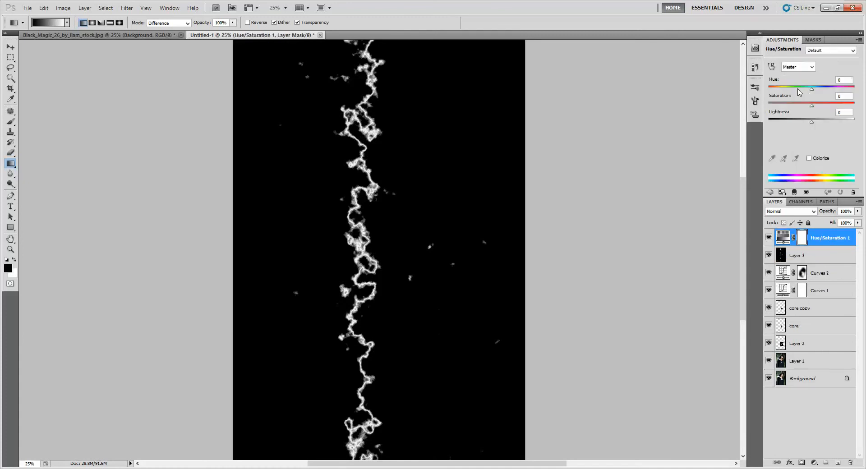
pyautogui.click(810, 160)
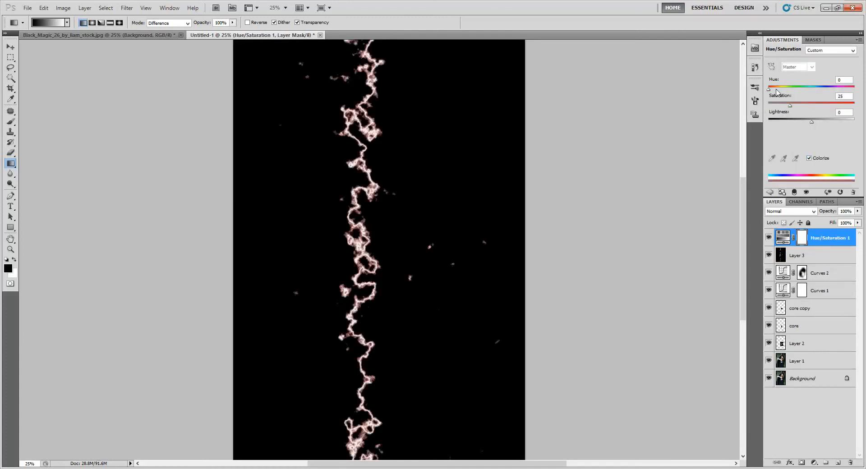
pyautogui.moveTo(769, 90); pyautogui.dragTo(814, 106)
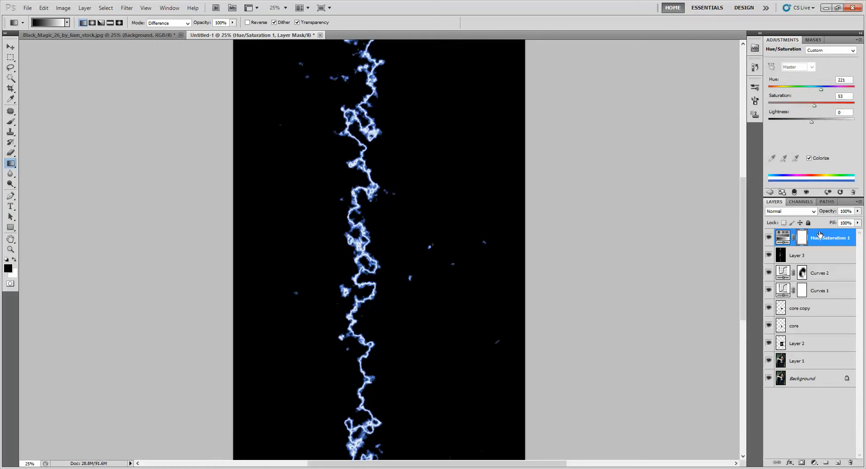
pyautogui.hotkey('ctrl', 'e')
# Set the lightning layer to Screen, rotate it about -84°, and scale it to about 35% beside the woman's face.
pyautogui.click(807, 215)
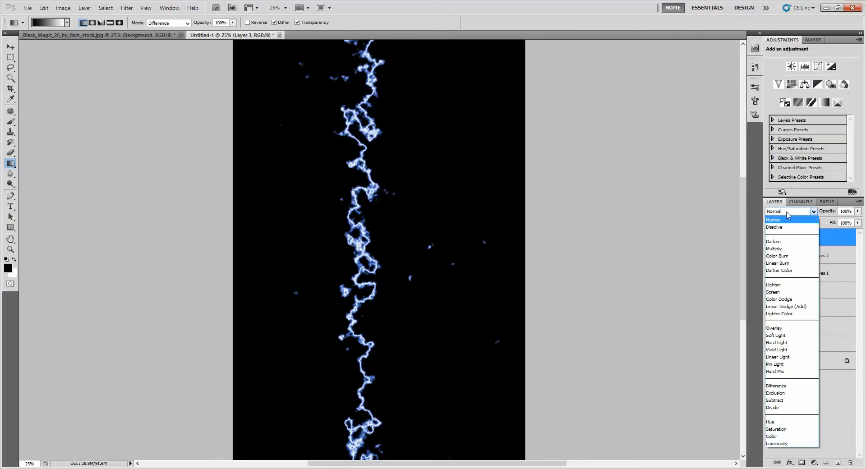
pyautogui.click(784, 292)
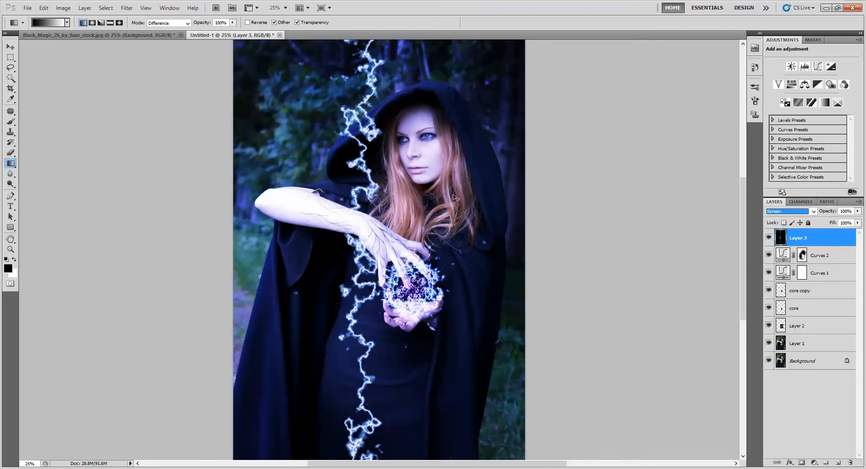
pyautogui.hotkey('ctrl', 't')
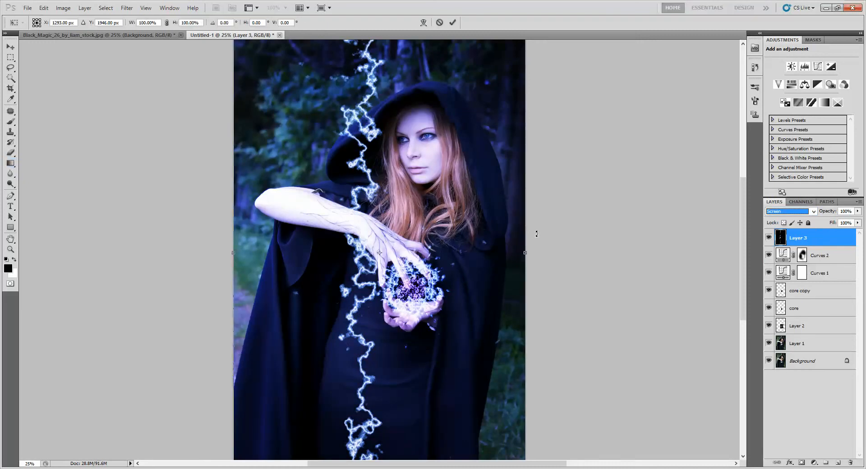
pyautogui.moveTo(537, 234); pyautogui.dragTo(378, 135)
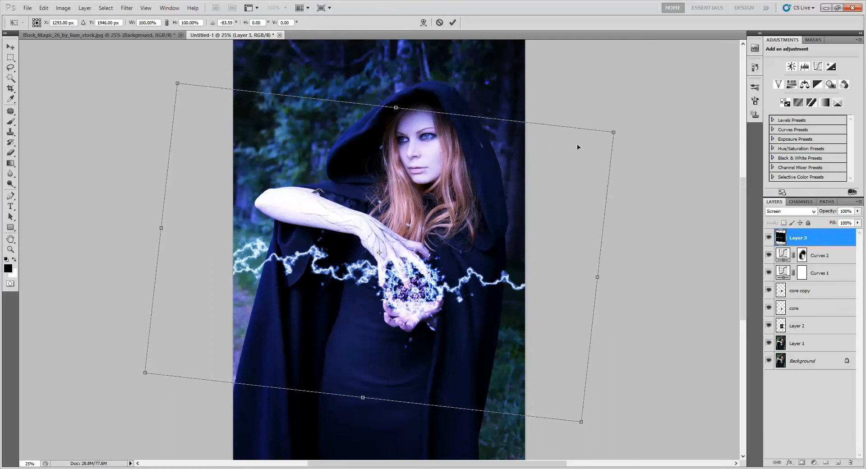
pyautogui.moveTo(615, 132); pyautogui.dragTo(398, 141)
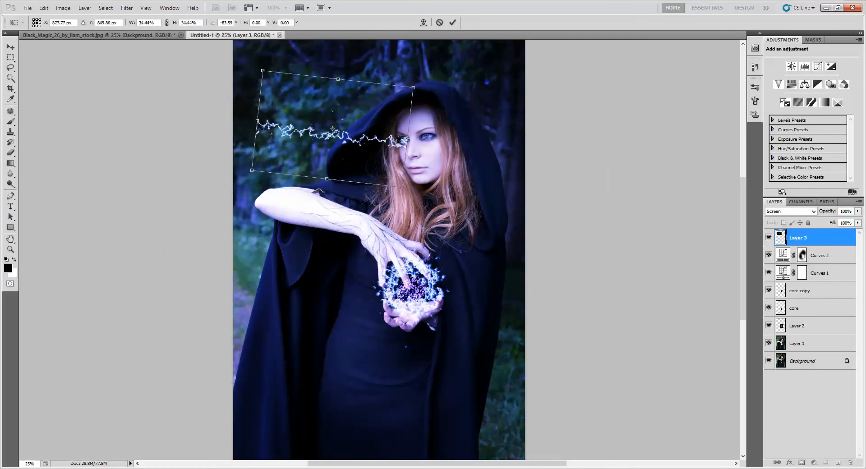
pyautogui.moveTo(399, 185); pyautogui.dragTo(388, 174)
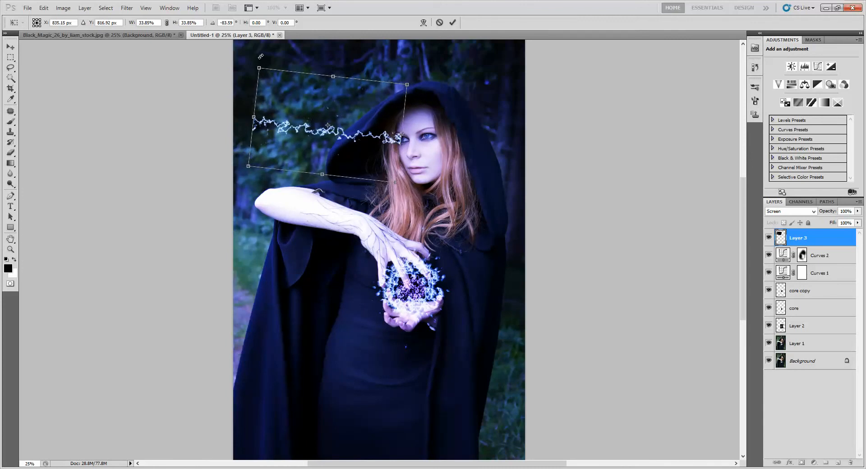
pyautogui.moveTo(255, 66)
pyautogui.mouseDown()
pyautogui.moveTo(235, 57)
pyautogui.moveTo(243, 60)
pyautogui.mouseUp()
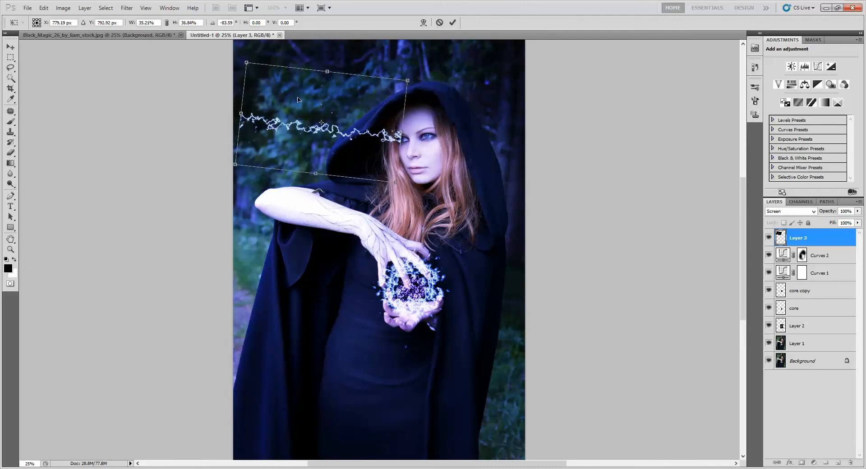
pyautogui.press('Return')
# Duplicate the lightning streak layer and place the copy just below the original streak beside the woman's face.
pyautogui.press('g')
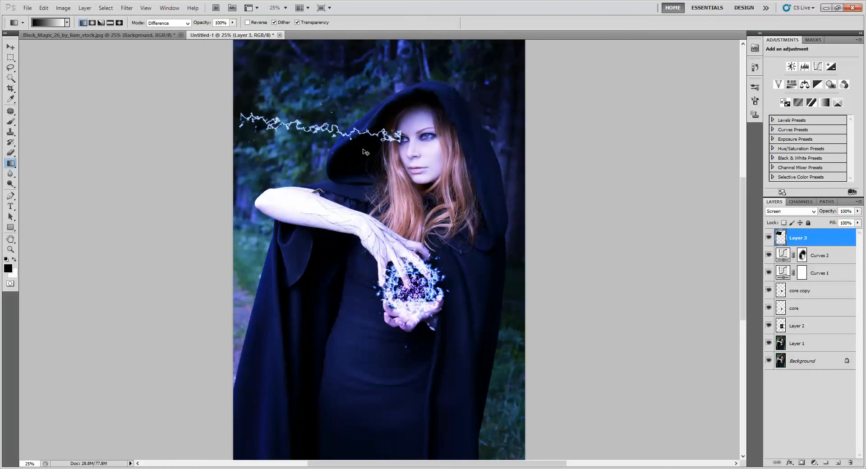
pyautogui.hotkey('ctrl', 'j')
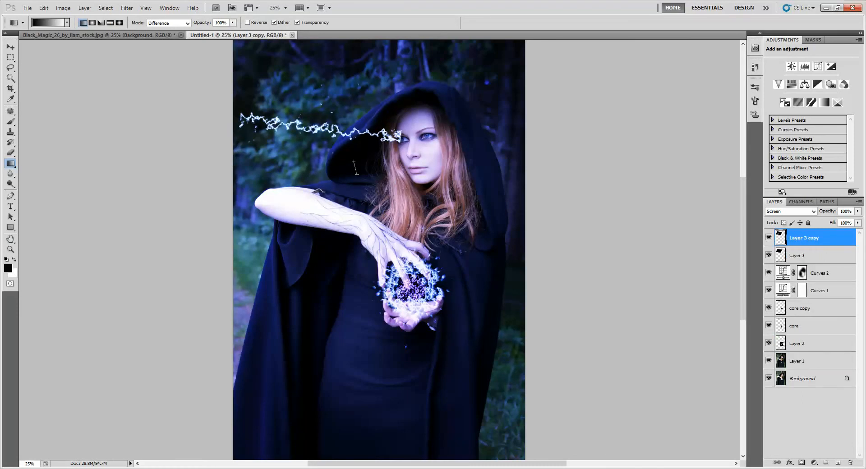
pyautogui.moveTo(357, 174); pyautogui.dragTo(392, 181)
pyautogui.hotkey('ctrl', 'z')
pyautogui.press('v')
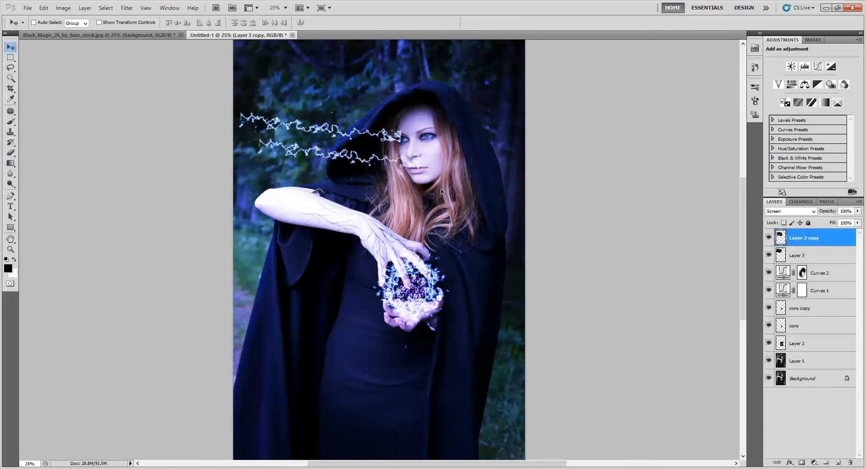
# Delete both lightning streak layers.
pyautogui.keyDown('shift'); pyautogui.click(806, 257); pyautogui.keyUp('shift')
pyautogui.moveTo(824, 260); pyautogui.dragTo(851, 463)
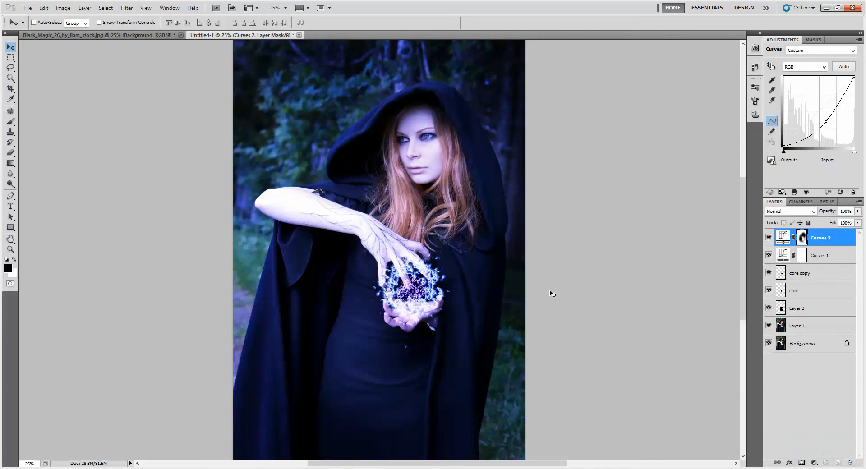
# Examine the energy orb and the veined hands up close, and check them against the whole image.
pyautogui.press('z')
pyautogui.click(449, 283)
pyautogui.click(455, 292)
pyautogui.click(427, 302)
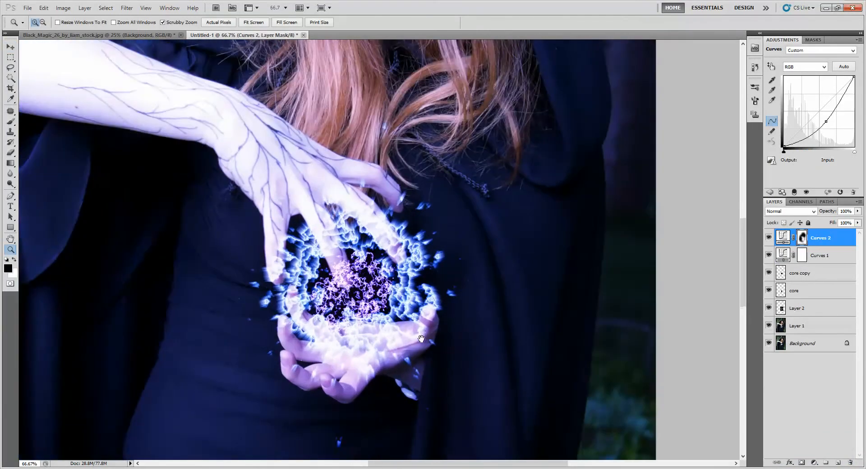
pyautogui.moveTo(421, 339); pyautogui.dragTo(447, 329)
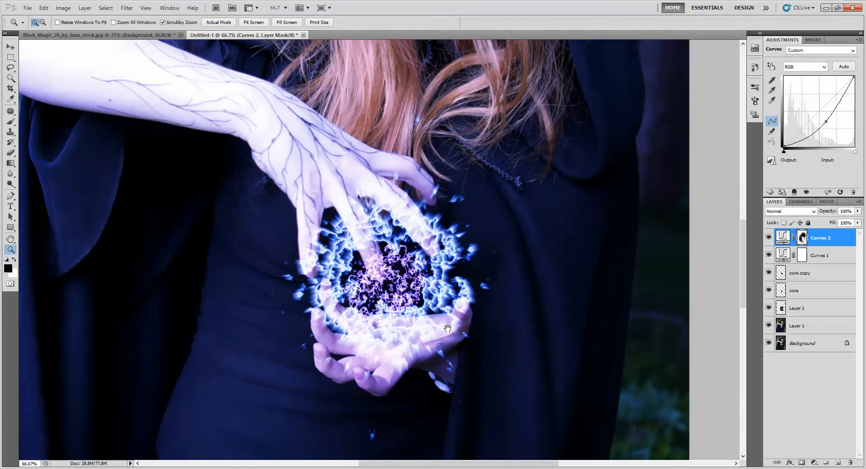
pyautogui.moveTo(435, 268); pyautogui.dragTo(436, 311)
pyautogui.keyDown('alt'); pyautogui.click(447, 325); pyautogui.keyUp('alt')
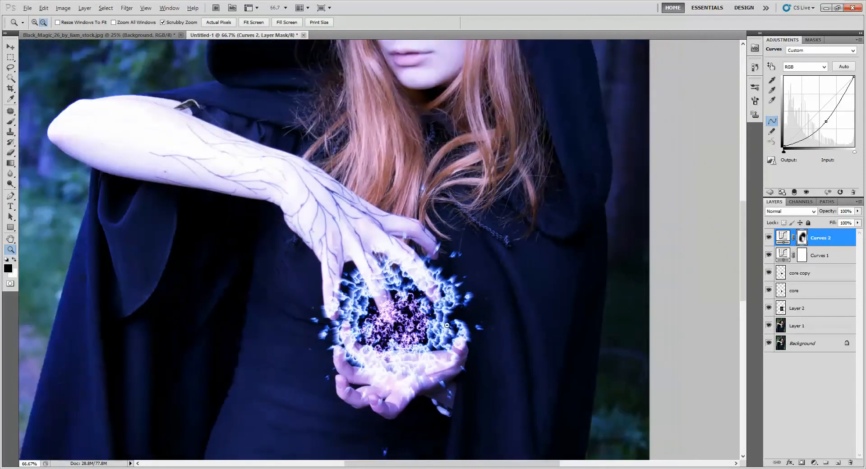
pyautogui.keyDown('alt'); pyautogui.click(447, 324); pyautogui.keyUp('alt')
pyautogui.keyDown('alt'); pyautogui.click(505, 316); pyautogui.keyUp('alt')
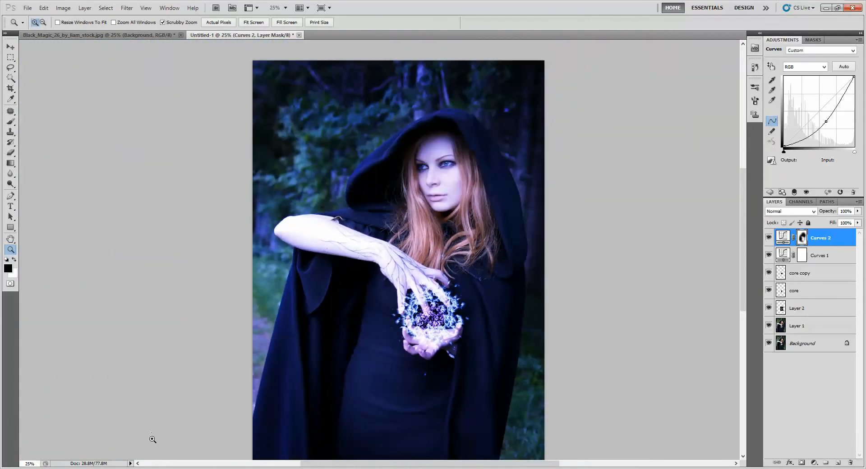